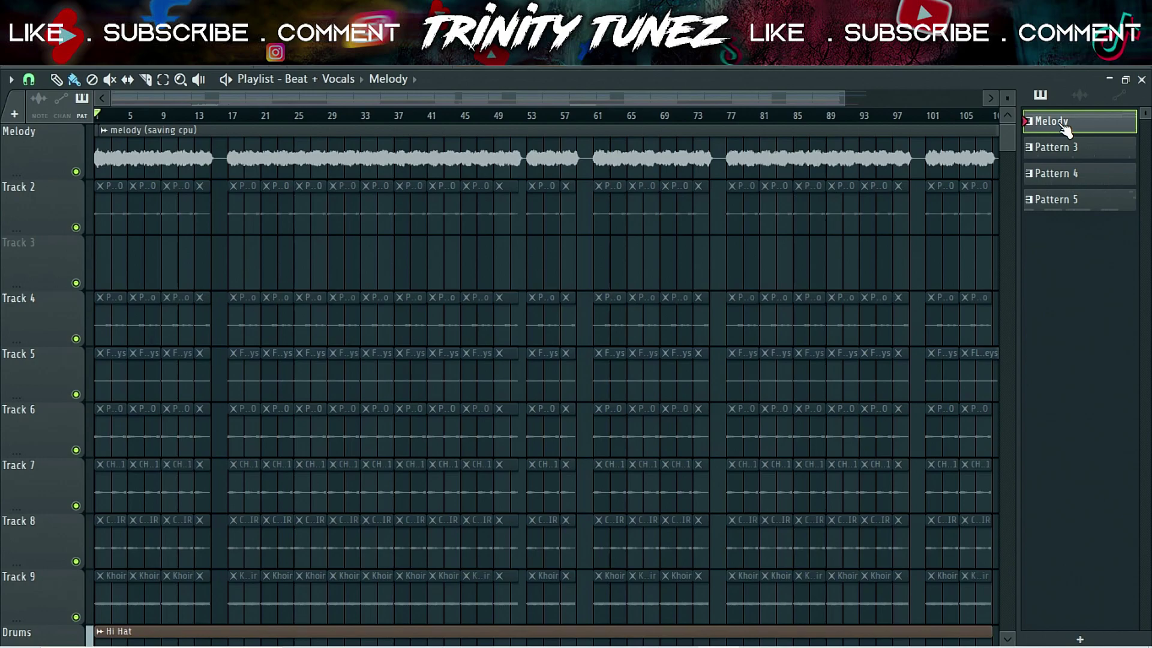
Step: Show the channel rack, shift it right, and play the pattern with the notes view enabled
{"action": "key", "text": "F6"}
{"action": "left_click", "coordinate": [209, 123]}
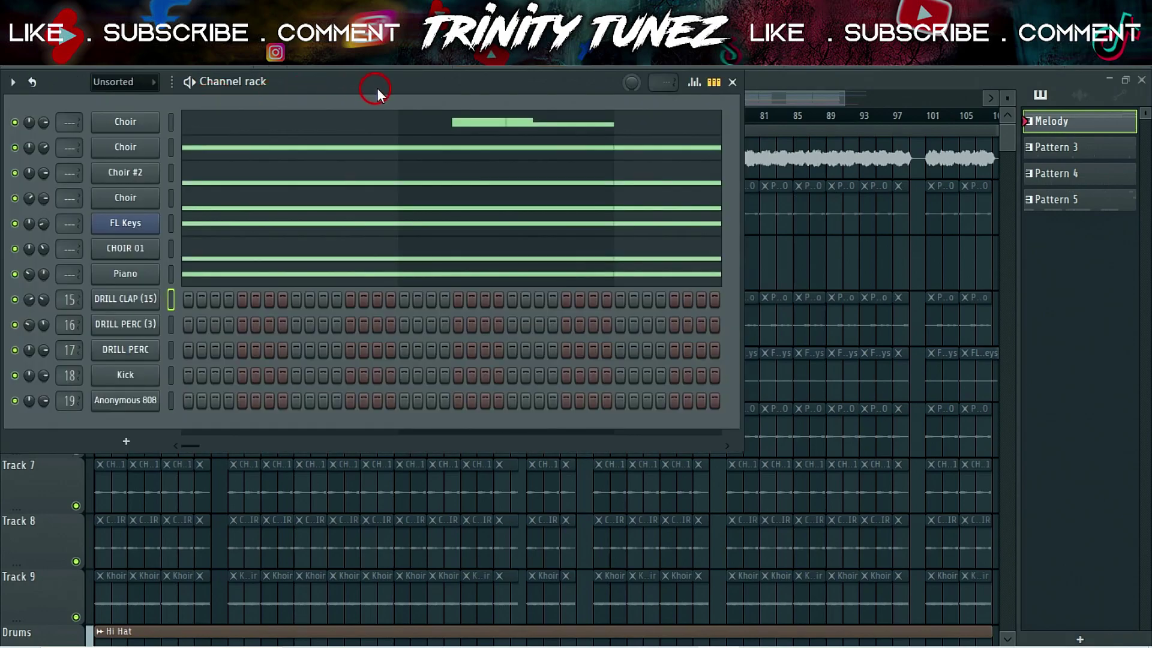
{"action": "left_click_drag", "start_coordinate": [377, 88], "coordinate": [520, 80]}
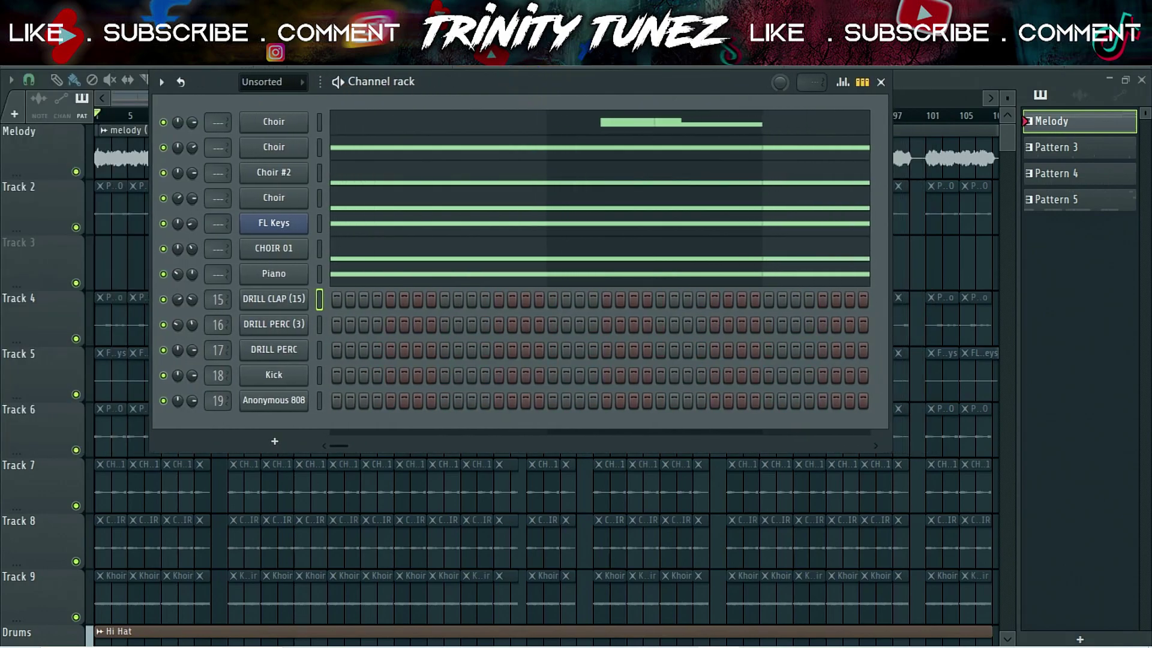
{"action": "key", "text": "space"}
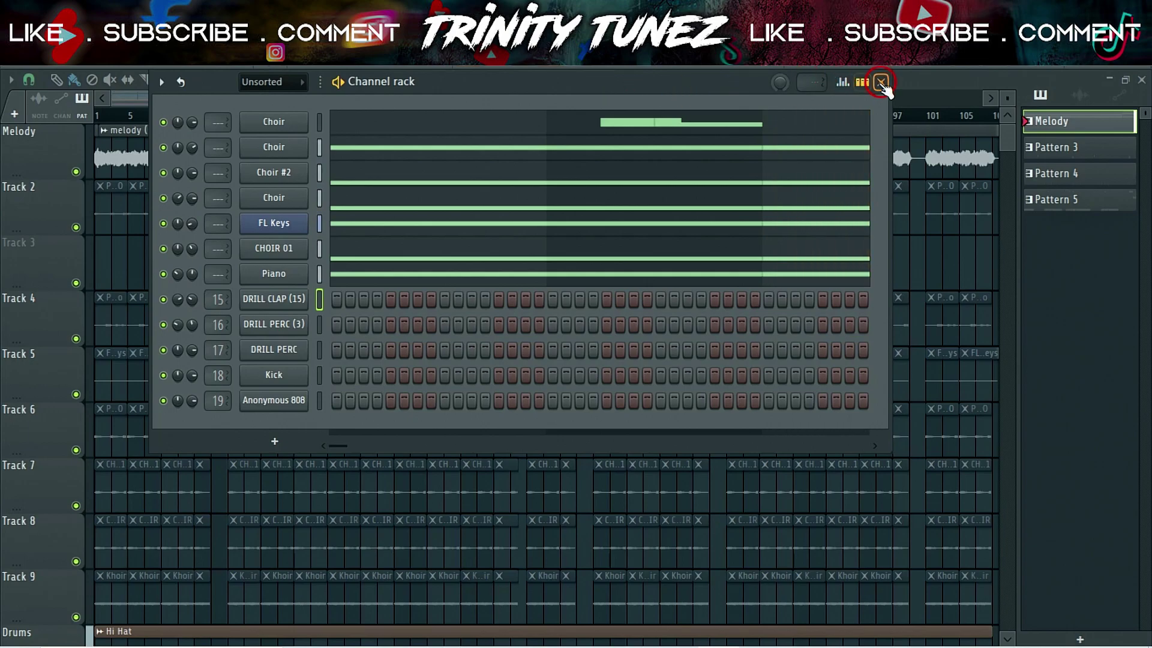
{"action": "left_click", "coordinate": [862, 82]}
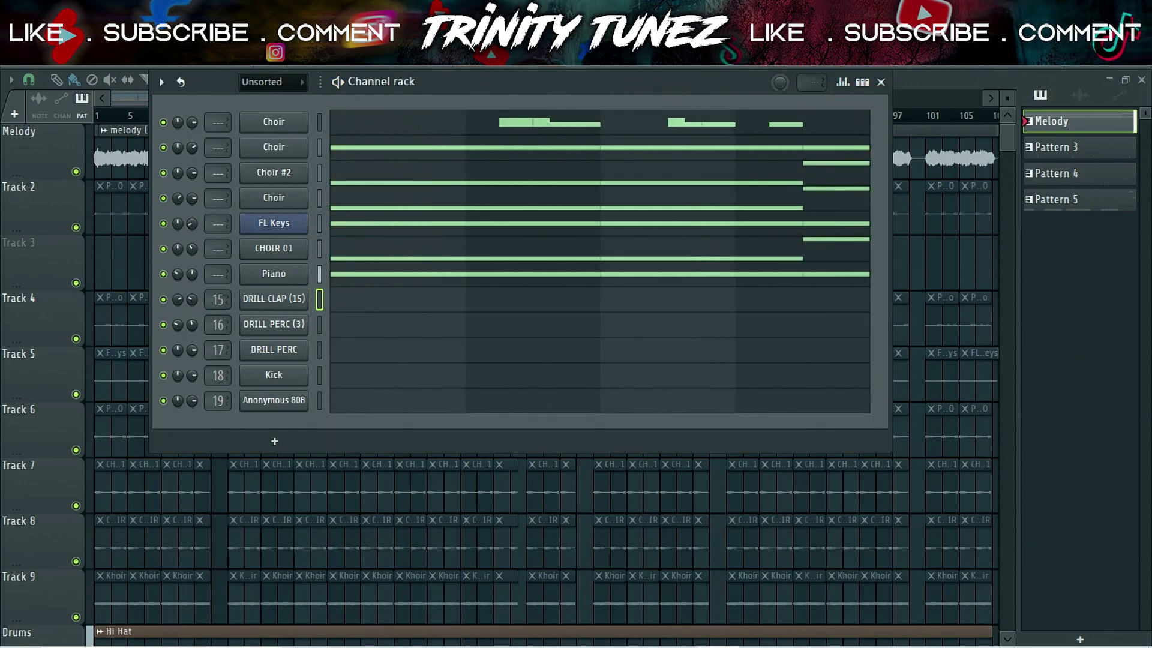
Step: Inspect the sampler settings of the Choir and Choir #2 channels, including the CHOIR (2) sample
{"action": "left_click", "coordinate": [290, 124]}
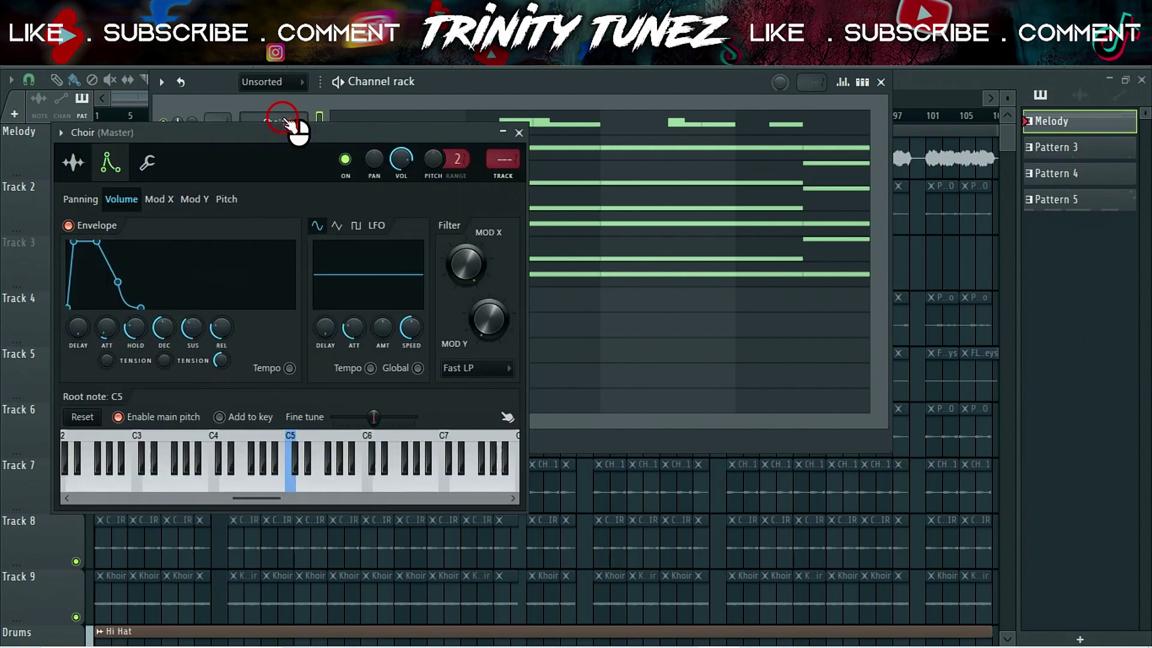
{"action": "left_click", "coordinate": [83, 167]}
{"action": "left_click", "coordinate": [519, 132]}
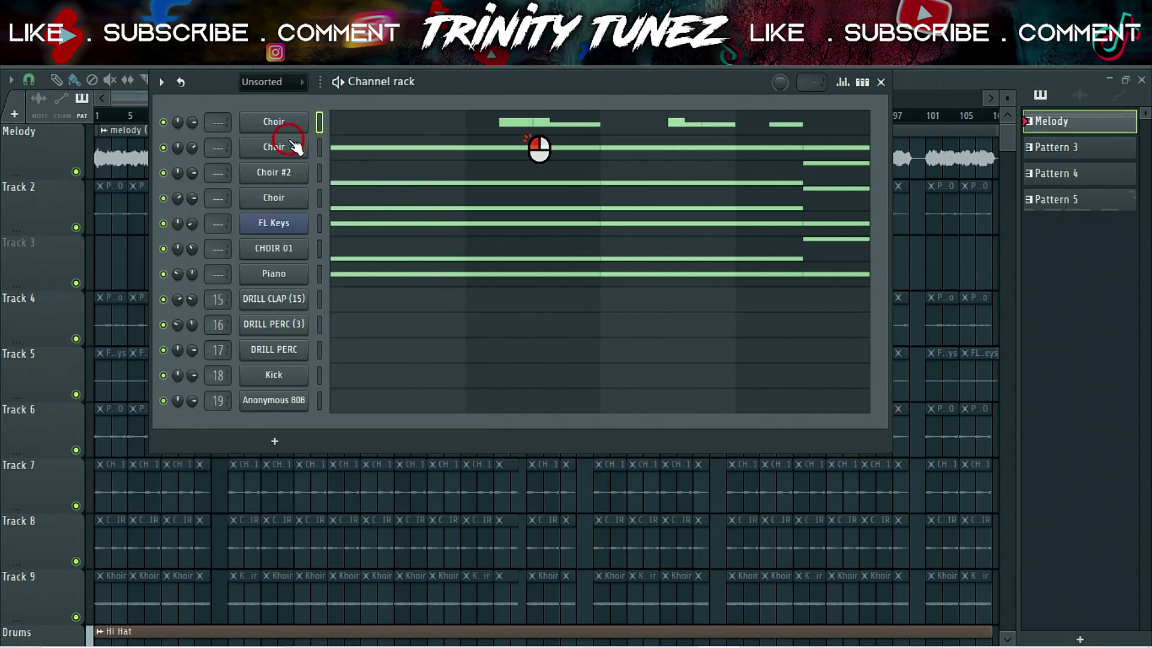
{"action": "left_click", "coordinate": [297, 148]}
{"action": "left_click", "coordinate": [272, 199]}
{"action": "left_click", "coordinate": [275, 170]}
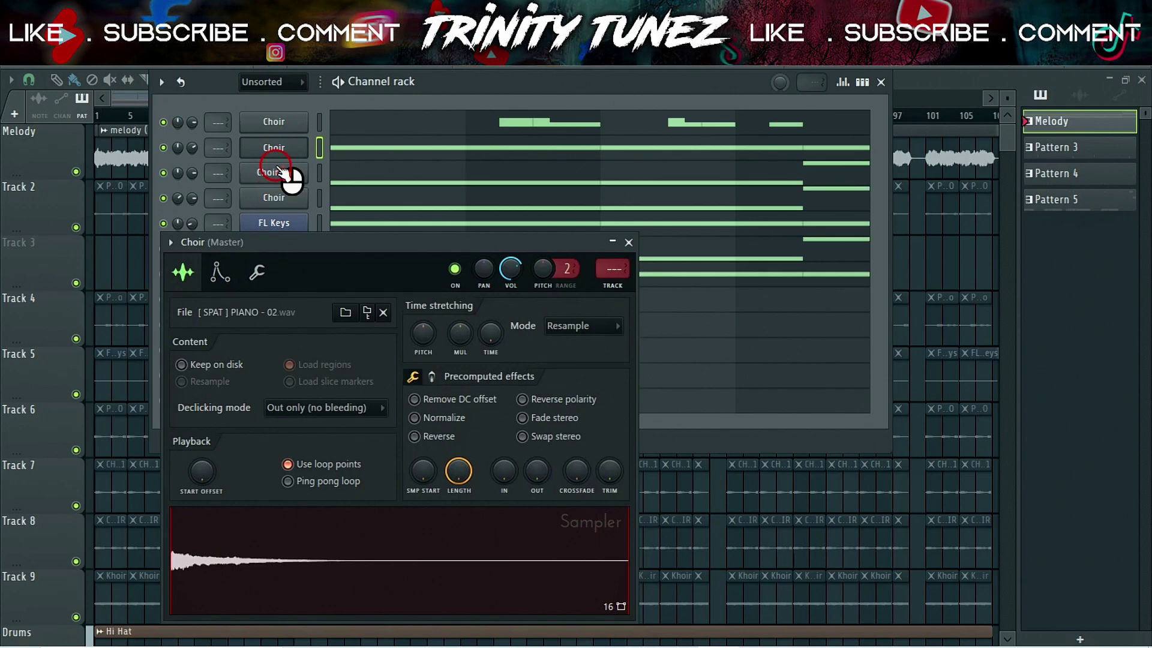
{"action": "left_click", "coordinate": [284, 169]}
{"action": "left_click", "coordinate": [297, 197]}
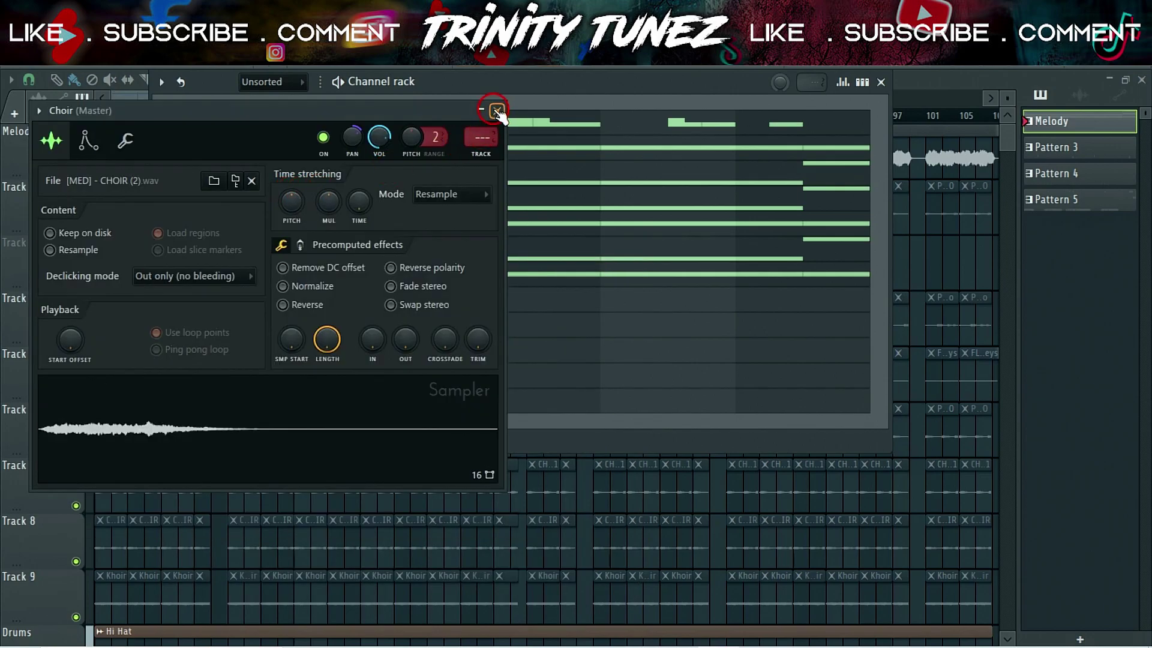
{"action": "left_click", "coordinate": [497, 112]}
Step: View the FL Keys instrument, CHOIR 01's sample waveform, and a piano channel's settings
{"action": "left_click", "coordinate": [275, 225]}
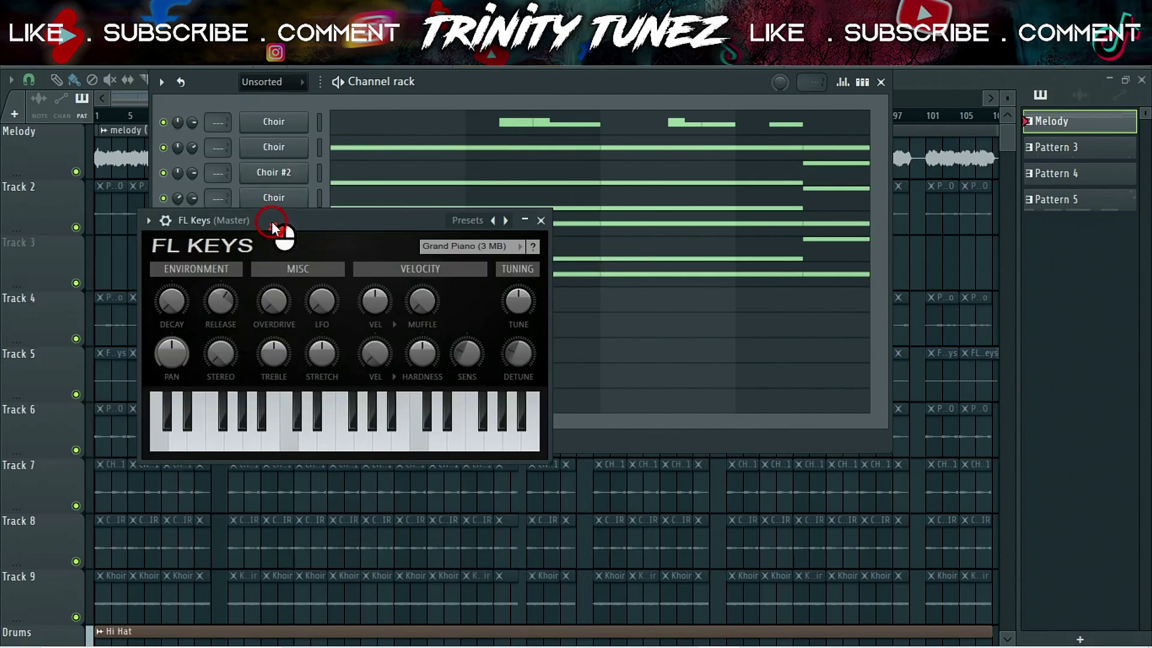
{"action": "left_click", "coordinate": [544, 222]}
{"action": "left_click", "coordinate": [174, 236]}
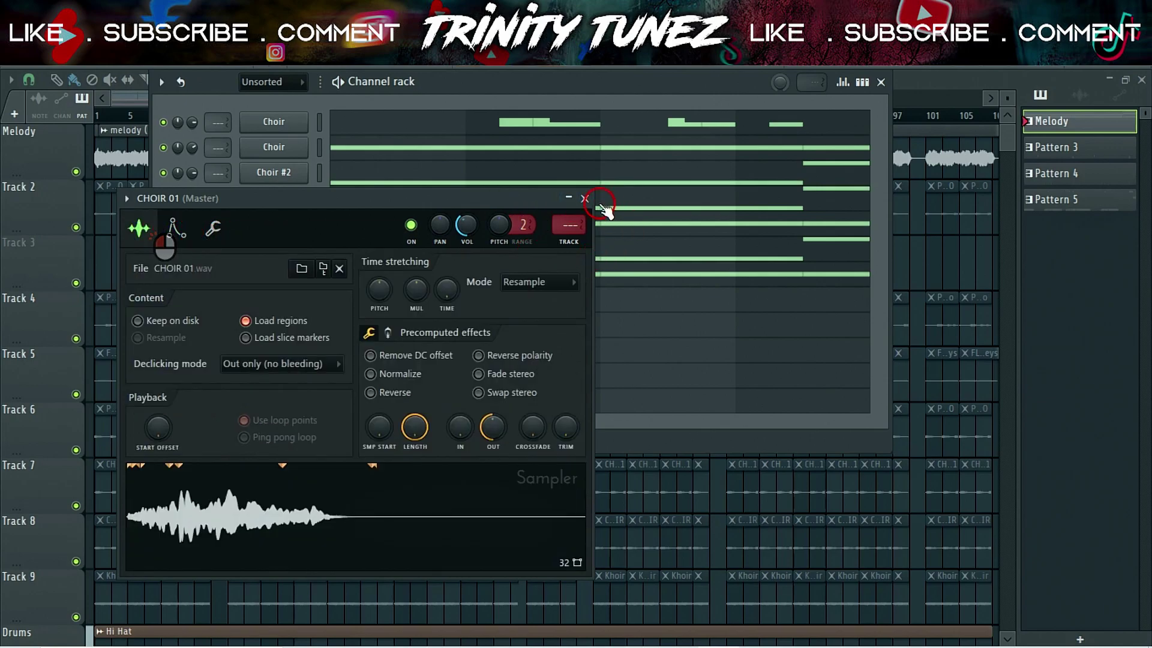
{"action": "left_click", "coordinate": [598, 204]}
{"action": "left_click", "coordinate": [290, 283]}
Step: Close the piano settings, select the Melody mixer track, and raise its Portal delay window
{"action": "left_click", "coordinate": [270, 494]}
{"action": "key", "text": "F9"}
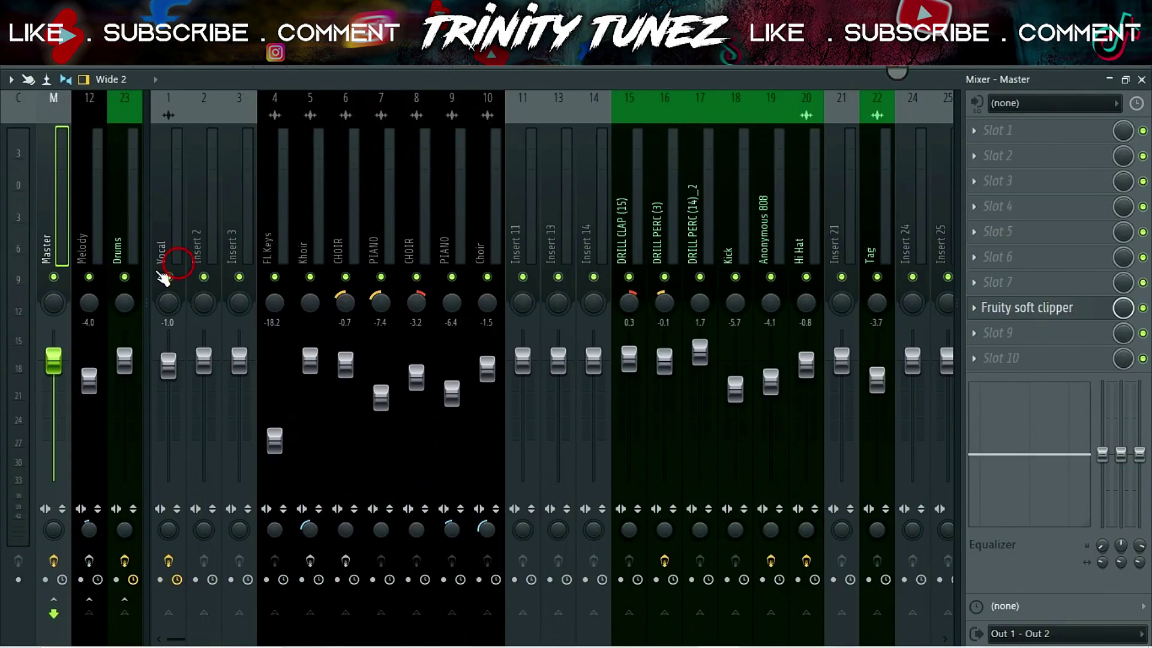
{"action": "left_click", "coordinate": [102, 240]}
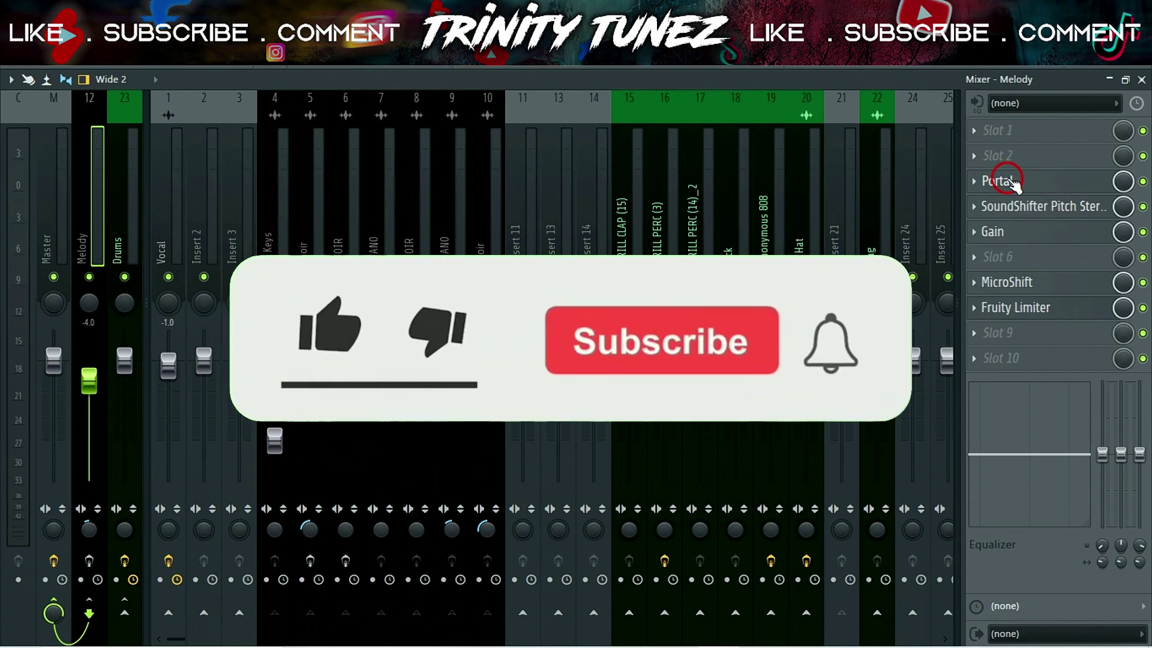
{"action": "left_click", "coordinate": [1013, 183]}
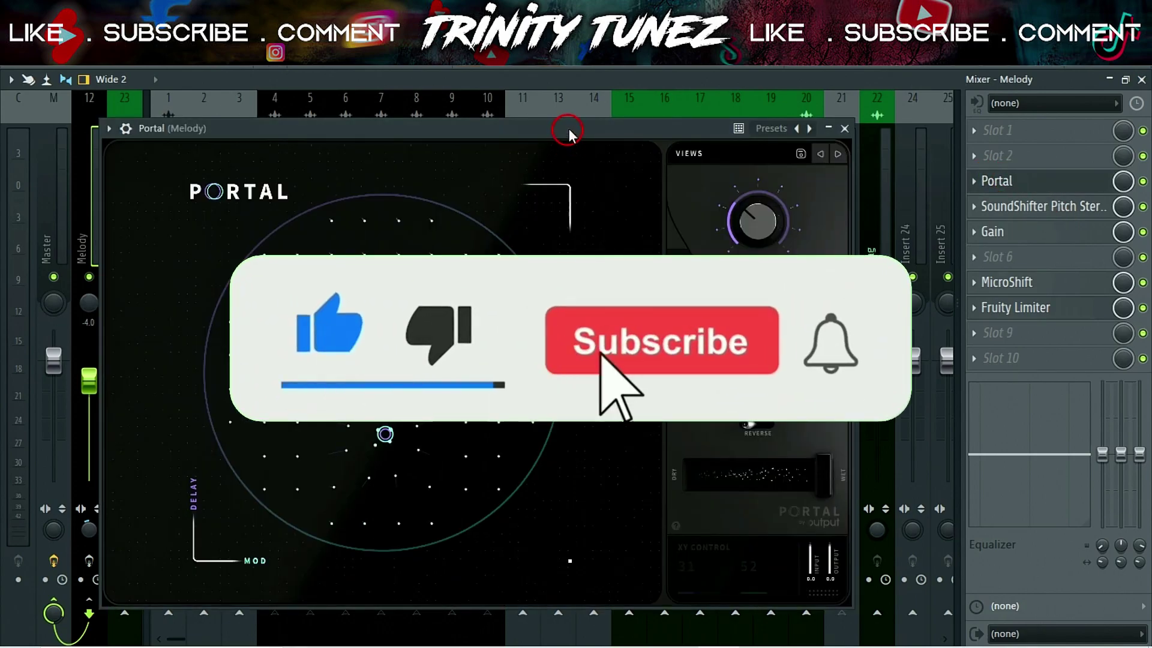
{"action": "left_click_drag", "start_coordinate": [620, 137], "coordinate": [579, 80]}
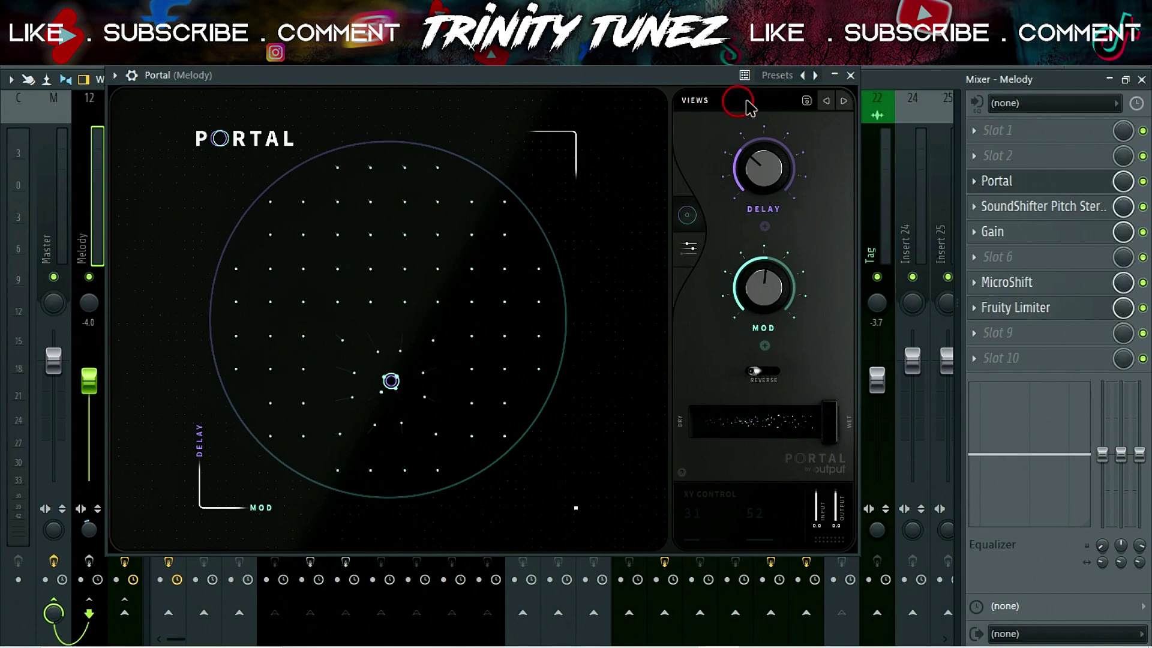
Step: Close Portal and view the SoundShifter pitch effect, moving its window up and right
{"action": "left_click", "coordinate": [1076, 213]}
{"action": "left_click", "coordinate": [249, 271]}
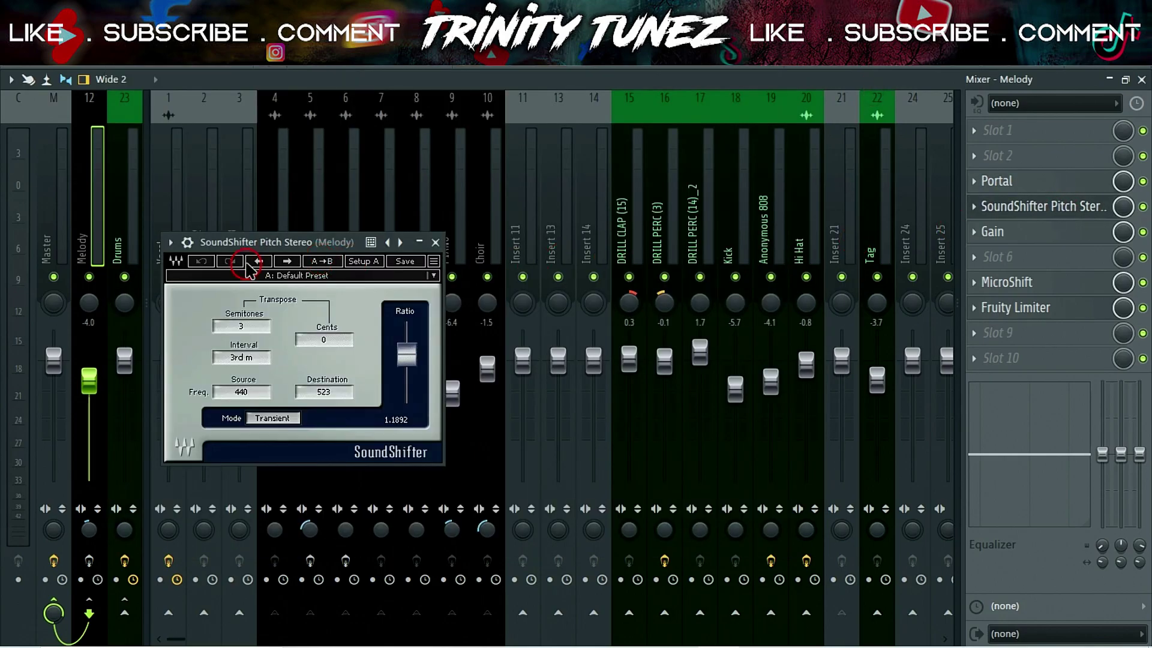
{"action": "left_click_drag", "start_coordinate": [285, 245], "coordinate": [308, 183]}
{"action": "left_click", "coordinate": [278, 263]}
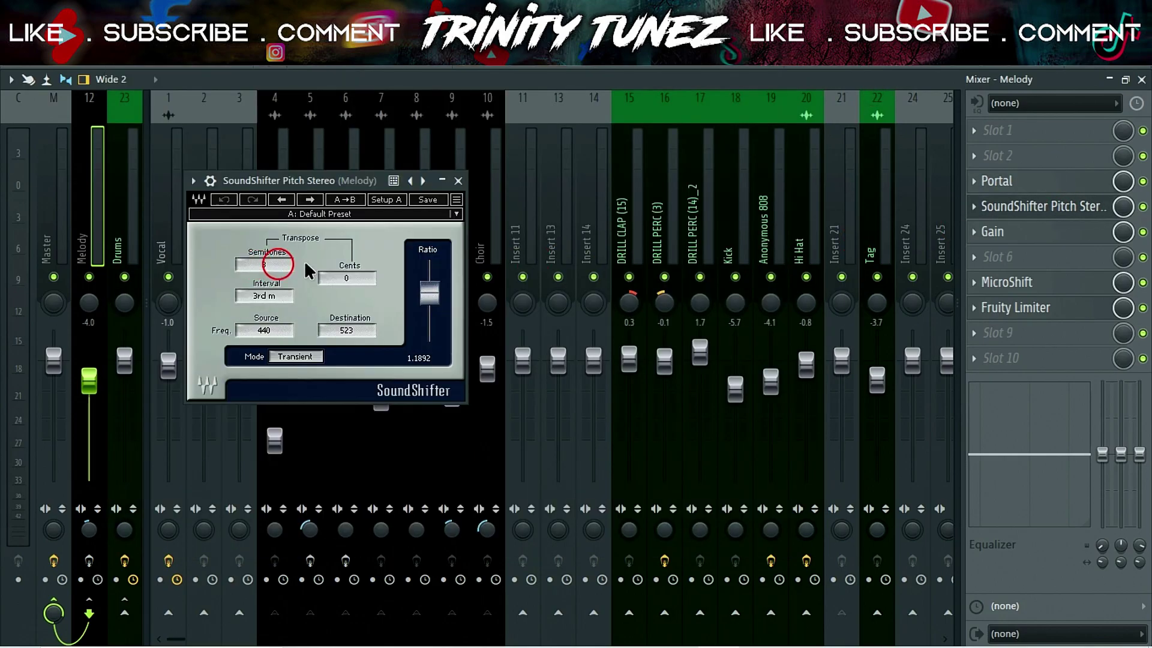
Step: Open the Gain patcher and highlight the top Fruity Balance's connections
{"action": "left_click", "coordinate": [457, 180]}
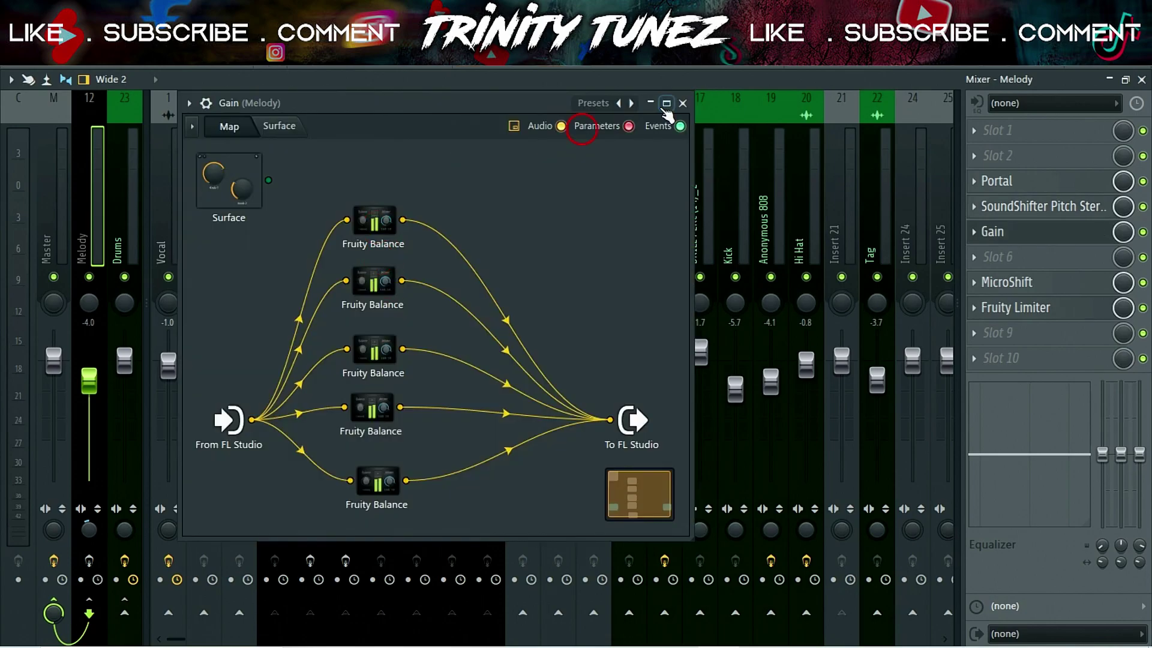
{"action": "left_click", "coordinate": [374, 217]}
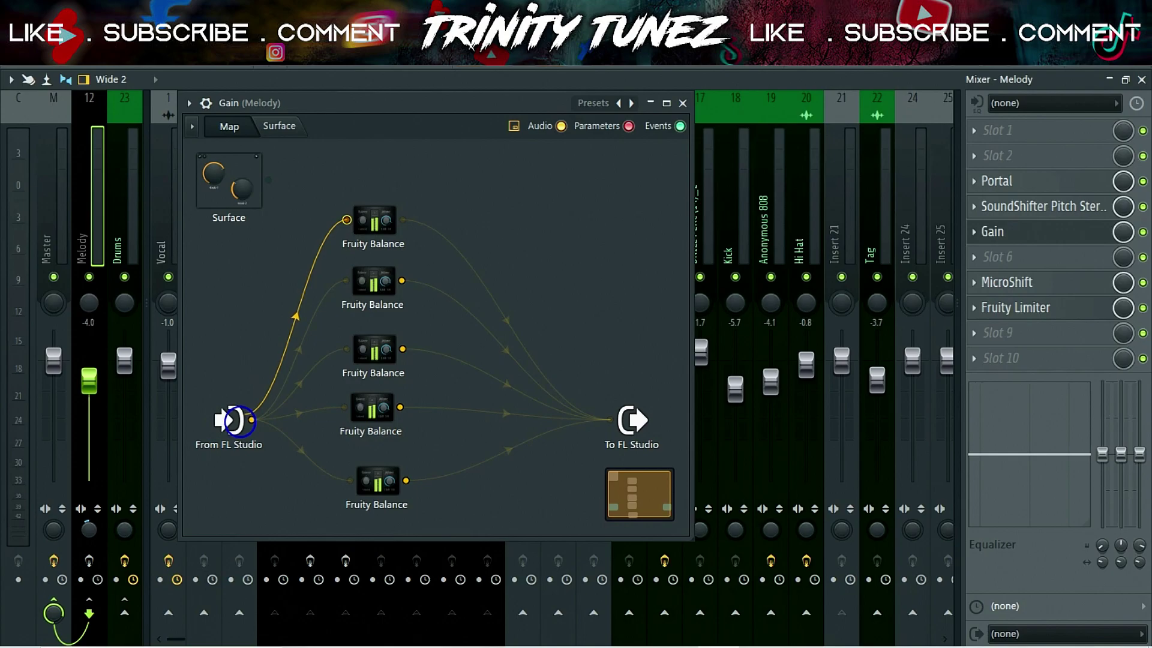
{"action": "left_click", "coordinate": [281, 398]}
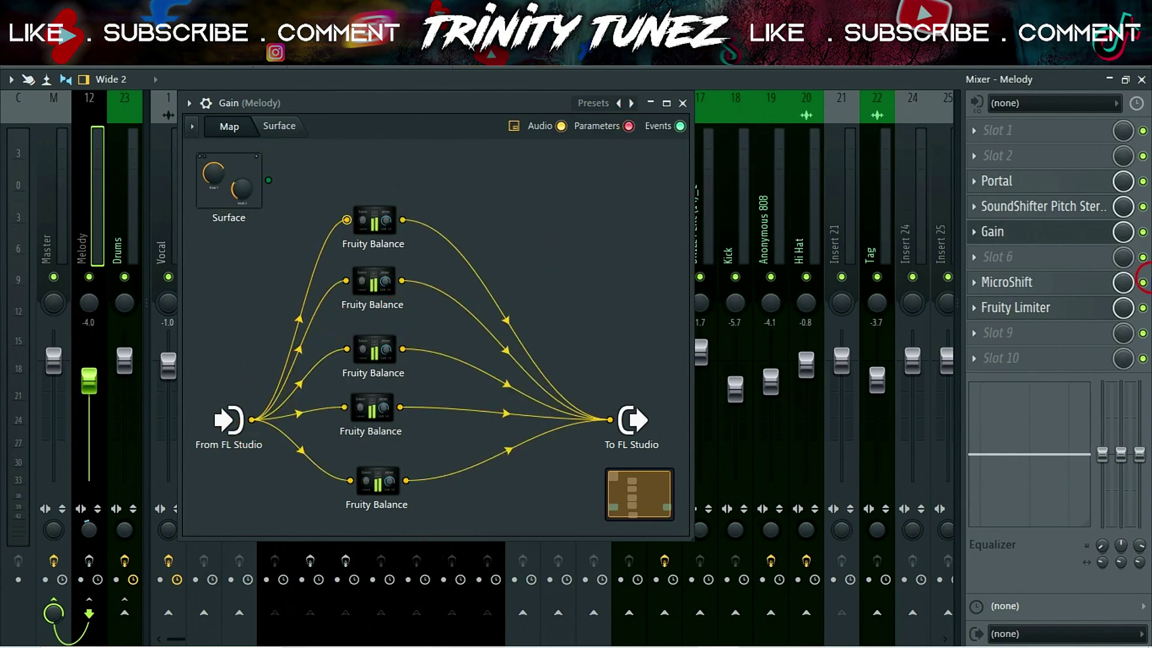
Step: View and reposition the Melody track's MicroShift window, close it, then view Fruity Limiter
{"action": "left_click", "coordinate": [1048, 287]}
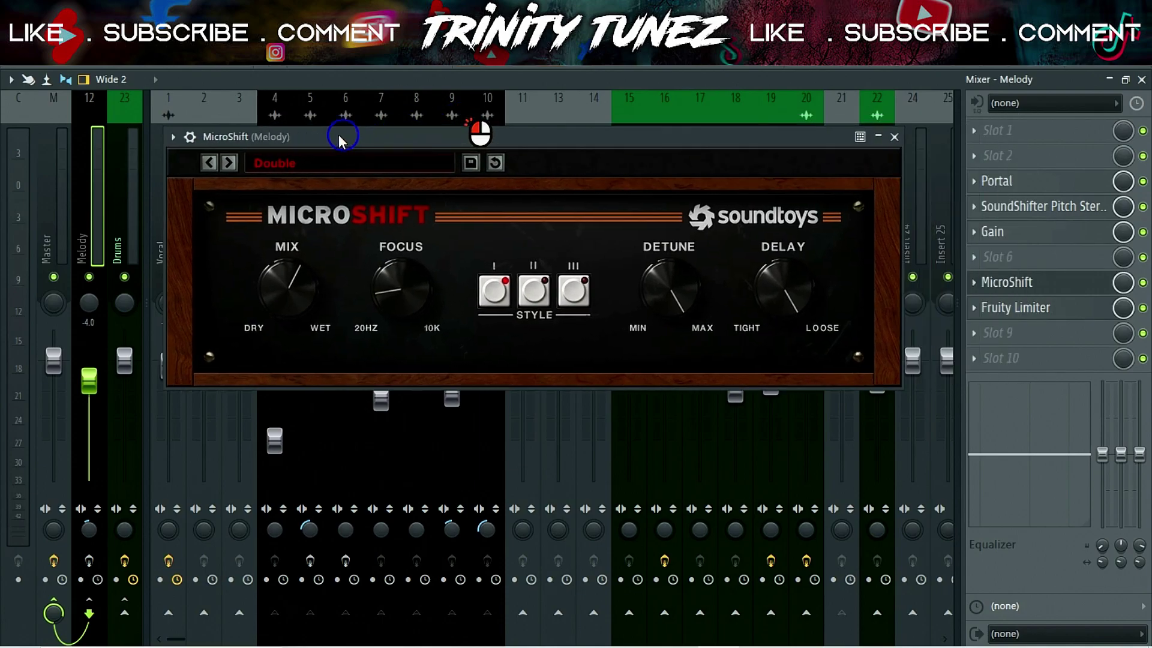
{"action": "left_click_drag", "start_coordinate": [464, 118], "coordinate": [288, 133]}
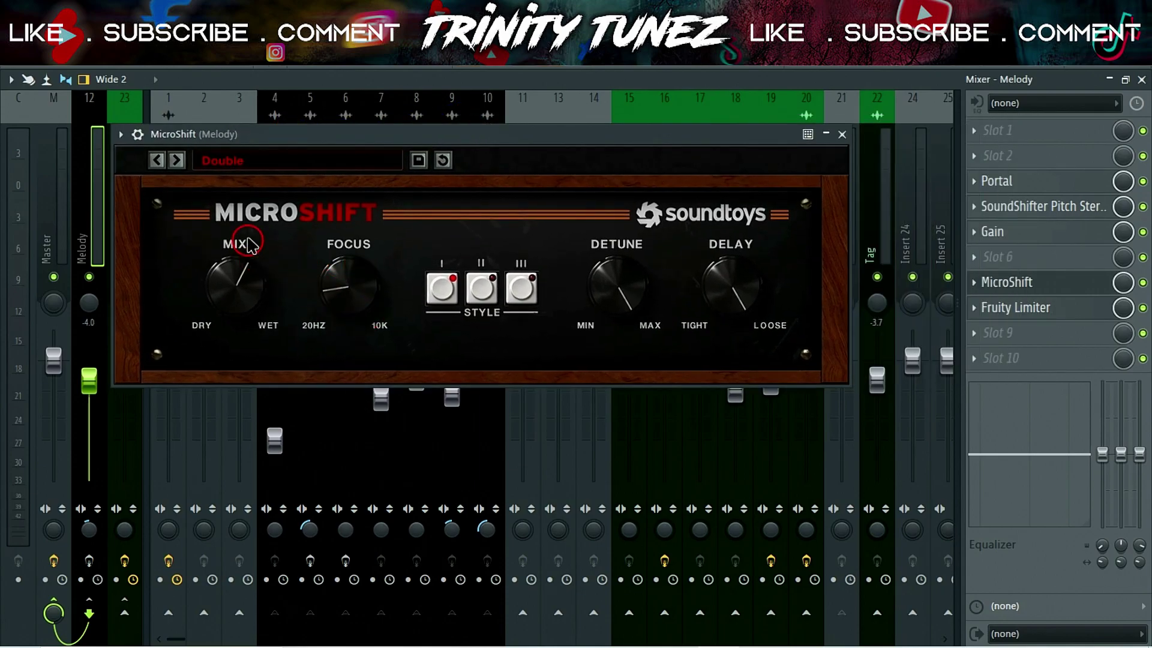
{"action": "left_click", "coordinate": [1063, 287]}
{"action": "left_click", "coordinate": [1068, 309]}
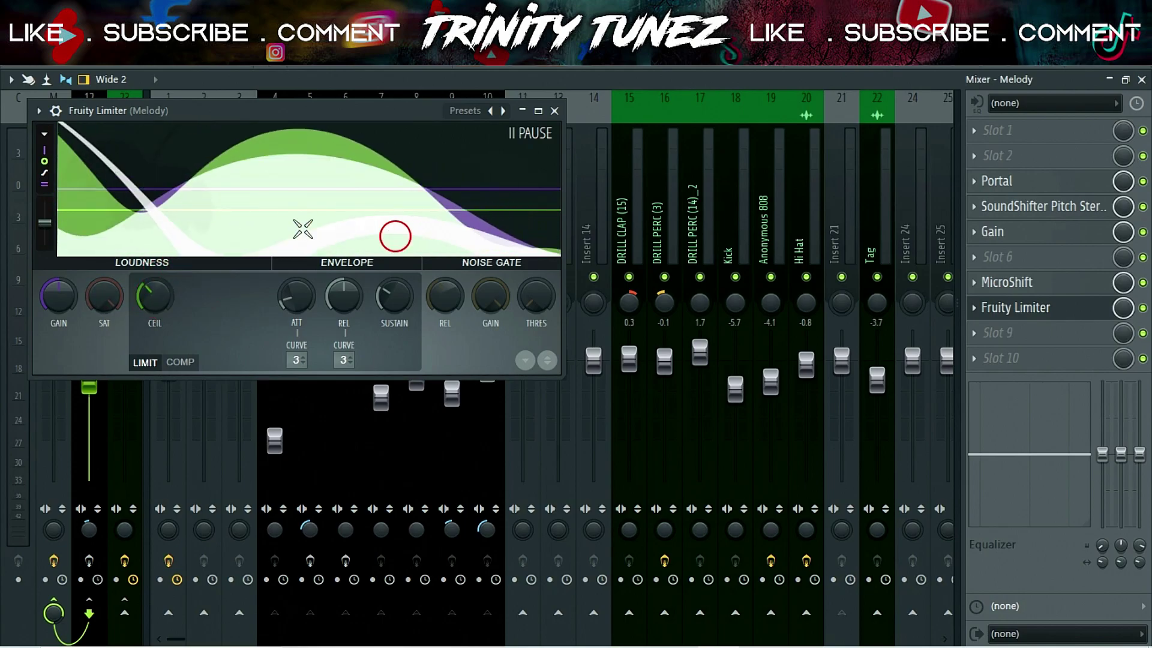
Step: Maximize the playlist and play the arrangement from bar 1
{"action": "key", "text": "F5"}
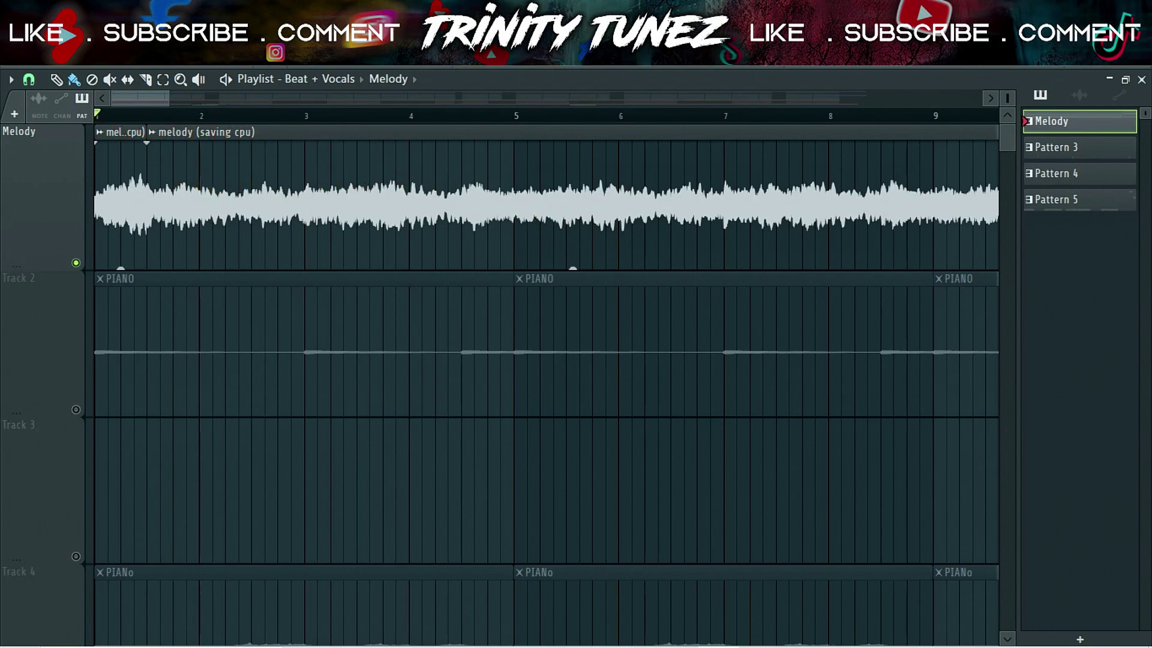
{"action": "key", "text": "space"}
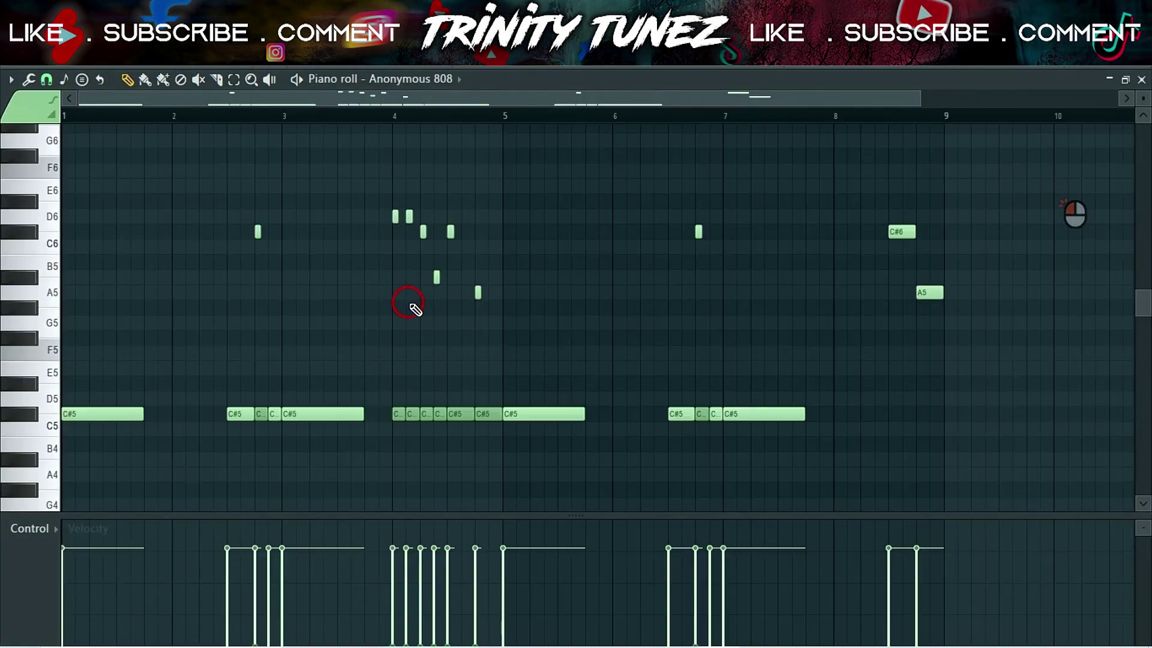
{"action": "scroll", "coordinate": [477, 203], "scroll_direction": "down", "scroll_amount": 4}
{"action": "scroll", "coordinate": [510, 168], "scroll_direction": "down", "scroll_amount": 1}
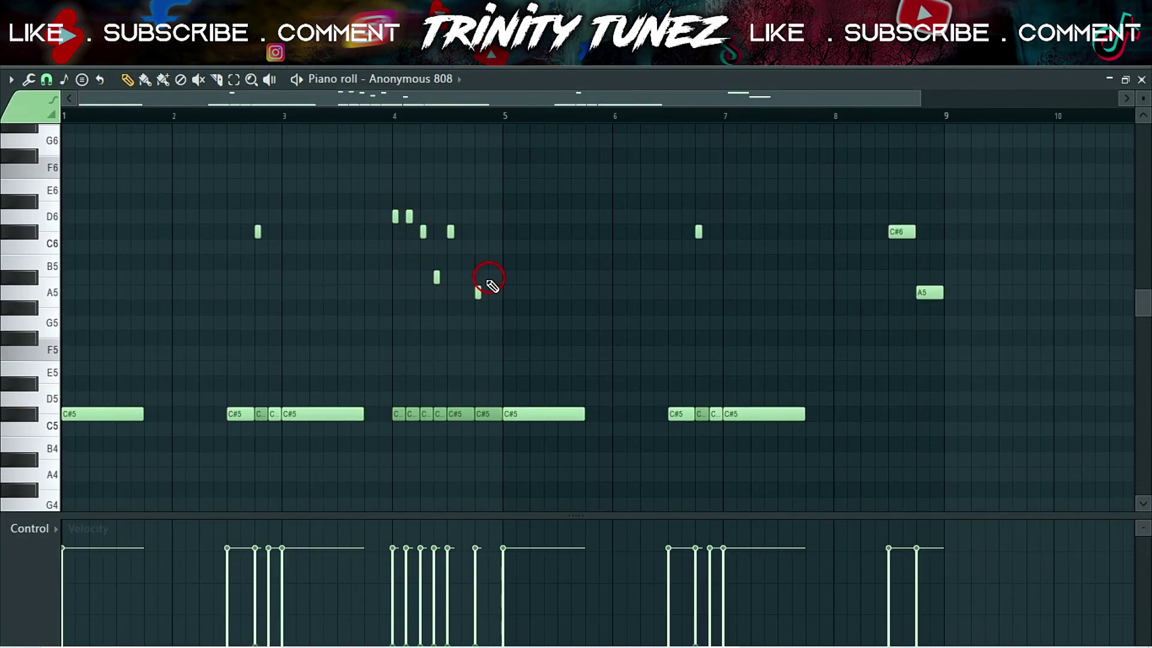
{"action": "scroll", "coordinate": [576, 315], "scroll_direction": "up", "scroll_amount": 1}
Step: Play the Anonymous 808 pattern through, stop it, and return to the playlist
{"action": "key", "text": "space"}
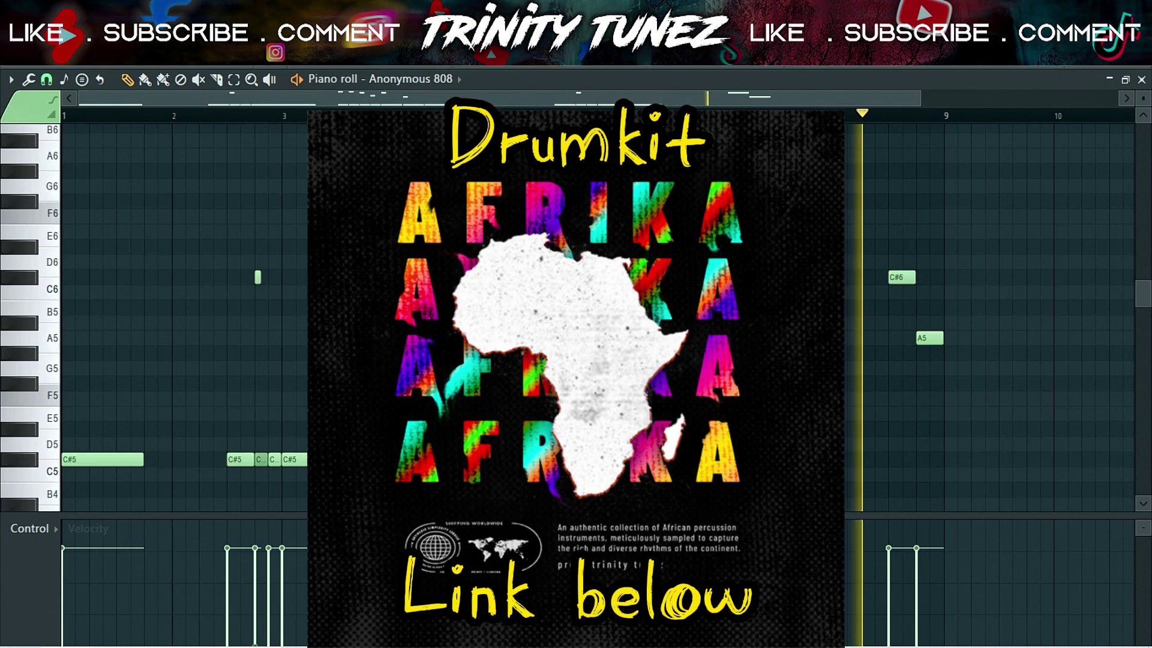
{"action": "key", "text": "space"}
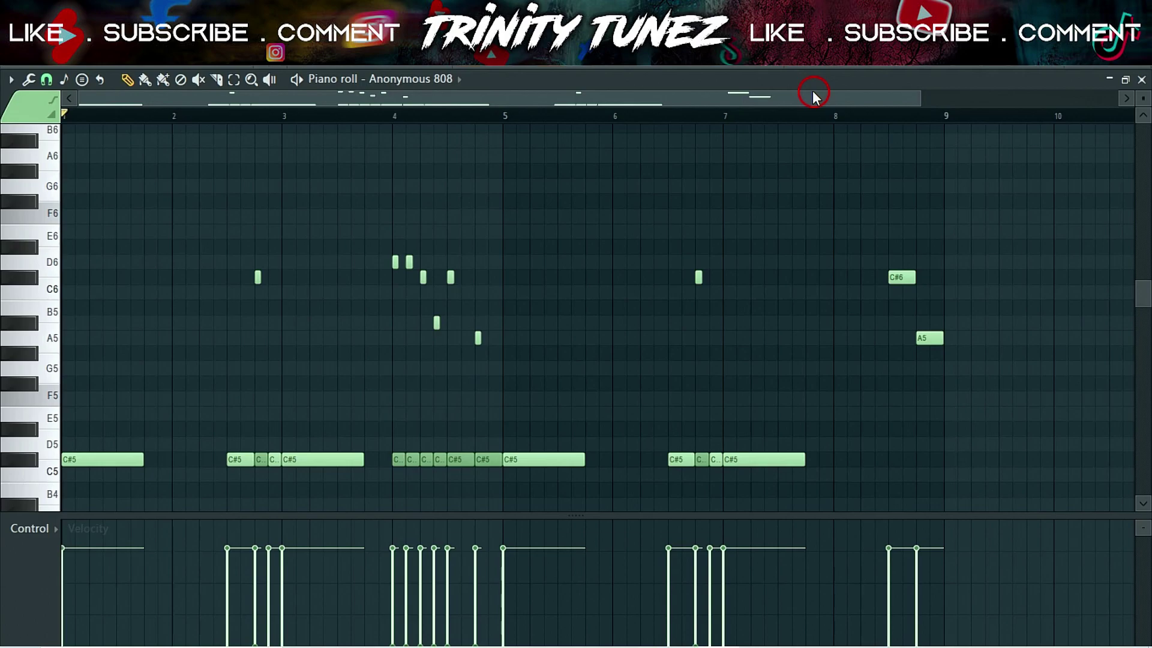
{"action": "key", "text": "F5"}
Step: Play the Kick pattern's notes, then view the DRILL CLAP notes and return to the playlist
{"action": "double_click", "coordinate": [333, 481]}
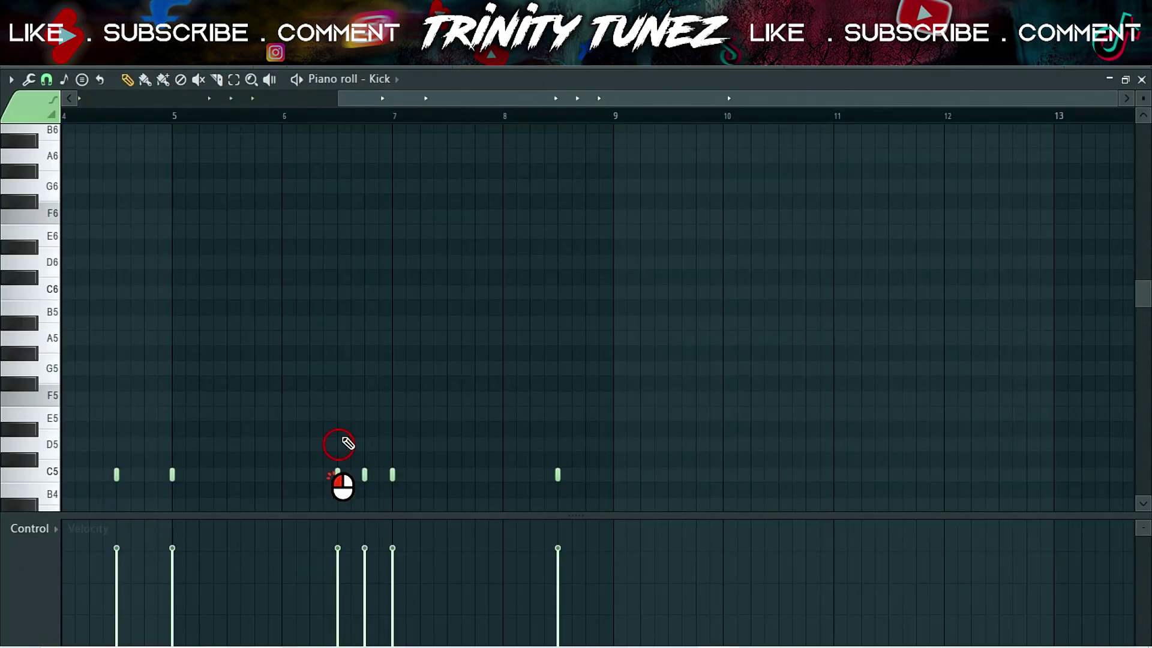
{"action": "key", "text": "space"}
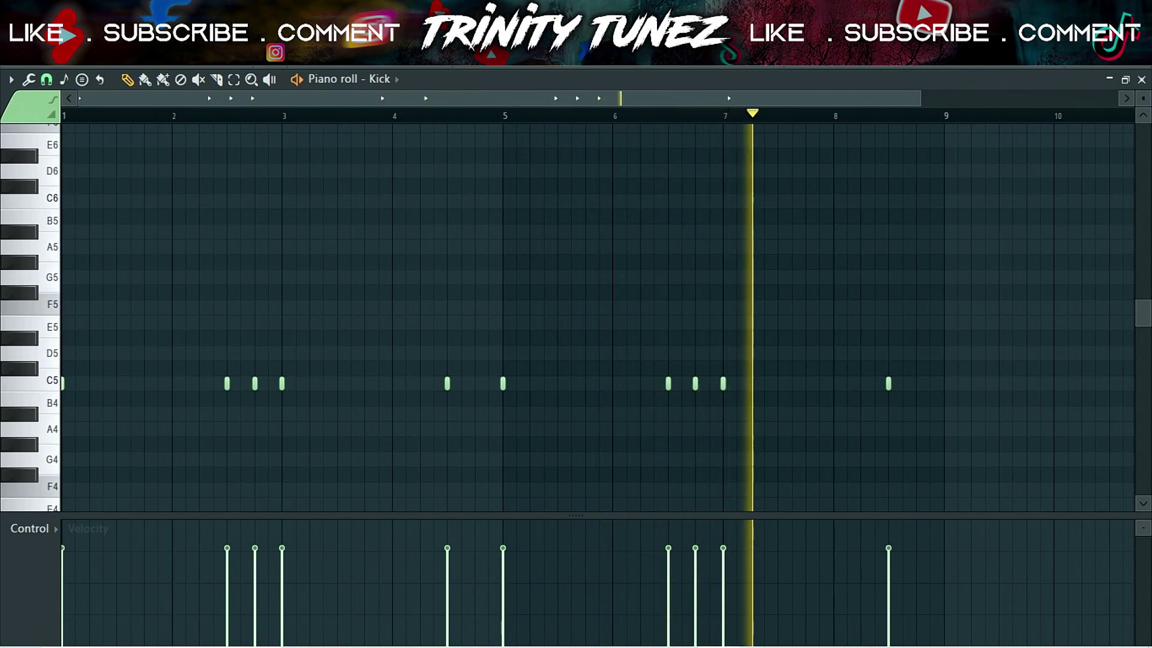
{"action": "key", "text": "F5"}
{"action": "scroll", "coordinate": [334, 362], "scroll_direction": "up", "scroll_amount": 2}
{"action": "scroll", "coordinate": [334, 362], "scroll_direction": "down", "scroll_amount": 2}
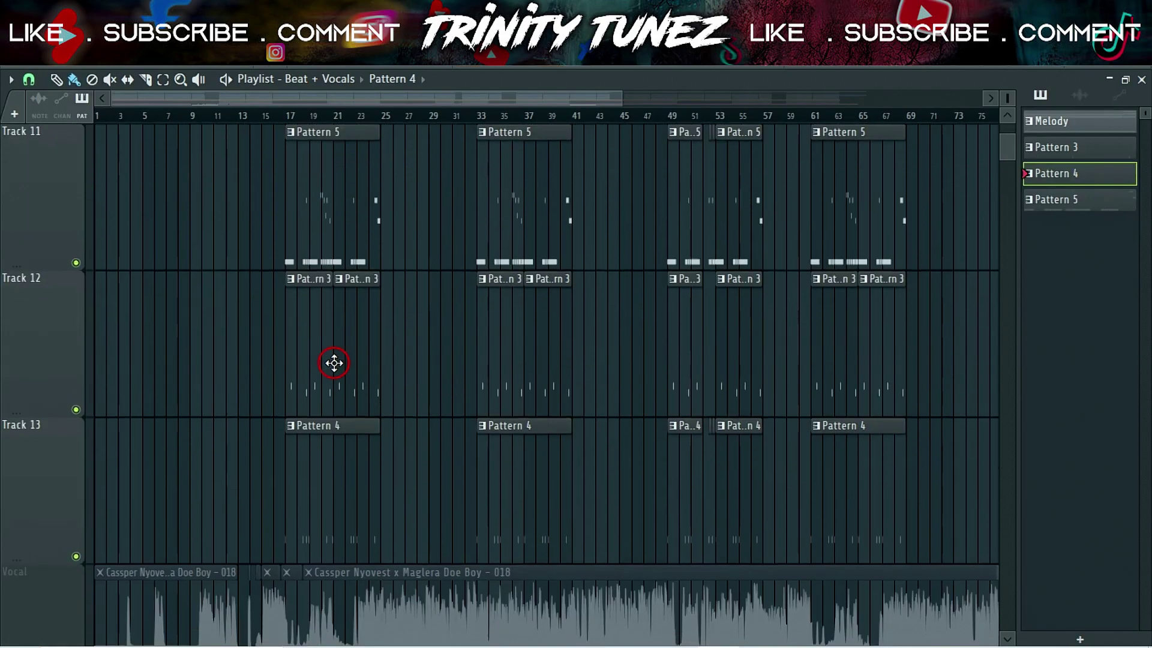
{"action": "scroll", "coordinate": [335, 362], "scroll_direction": "up", "scroll_amount": 2}
{"action": "scroll", "coordinate": [335, 361], "scroll_direction": "down", "scroll_amount": 2}
{"action": "double_click", "coordinate": [306, 544]}
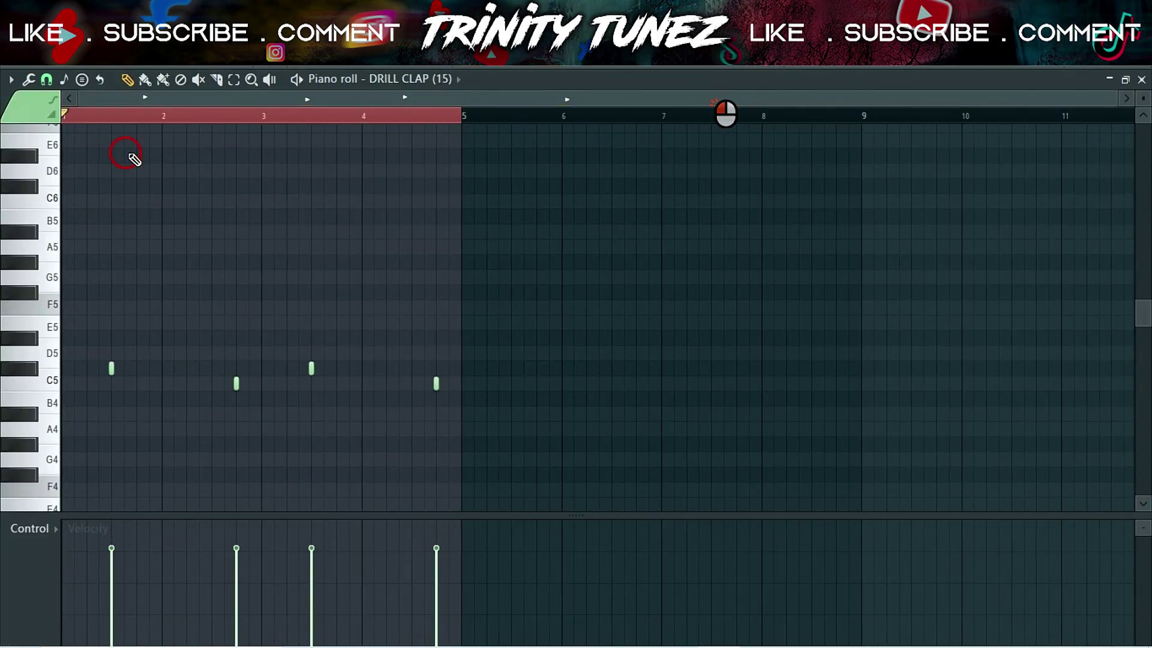
{"action": "left_click", "coordinate": [1142, 79]}
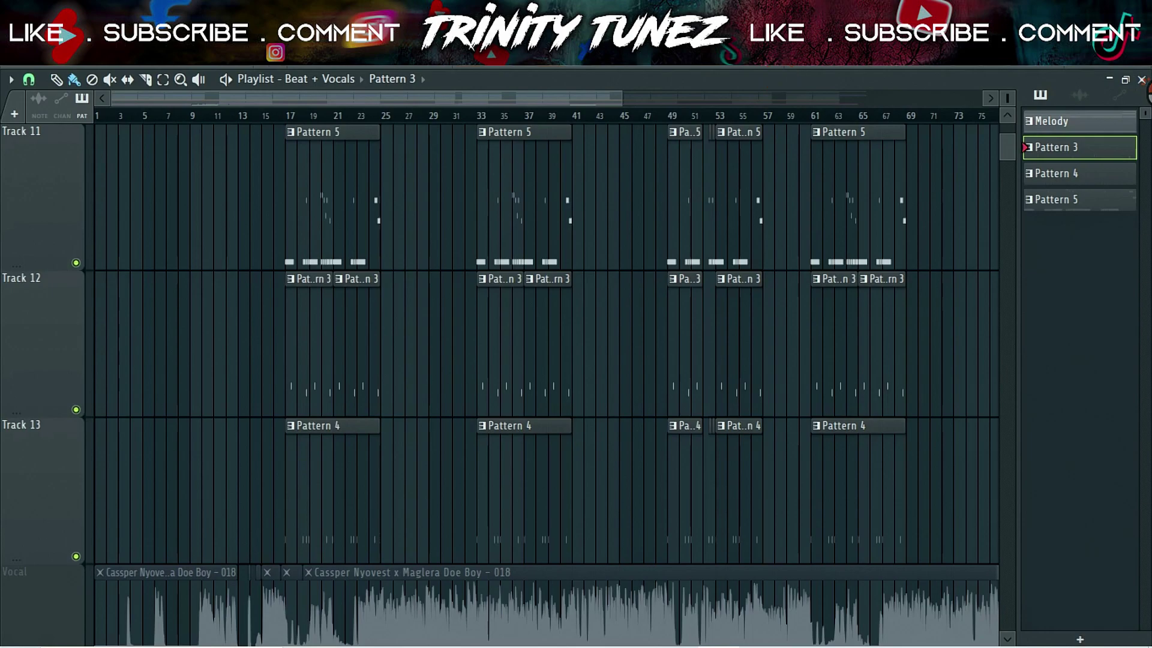
Step: Play Pattern 3 in the channel rack, muting and then unmuting the two DRILL PERC channels
{"action": "key", "text": "F6"}
{"action": "left_click", "coordinate": [581, 168]}
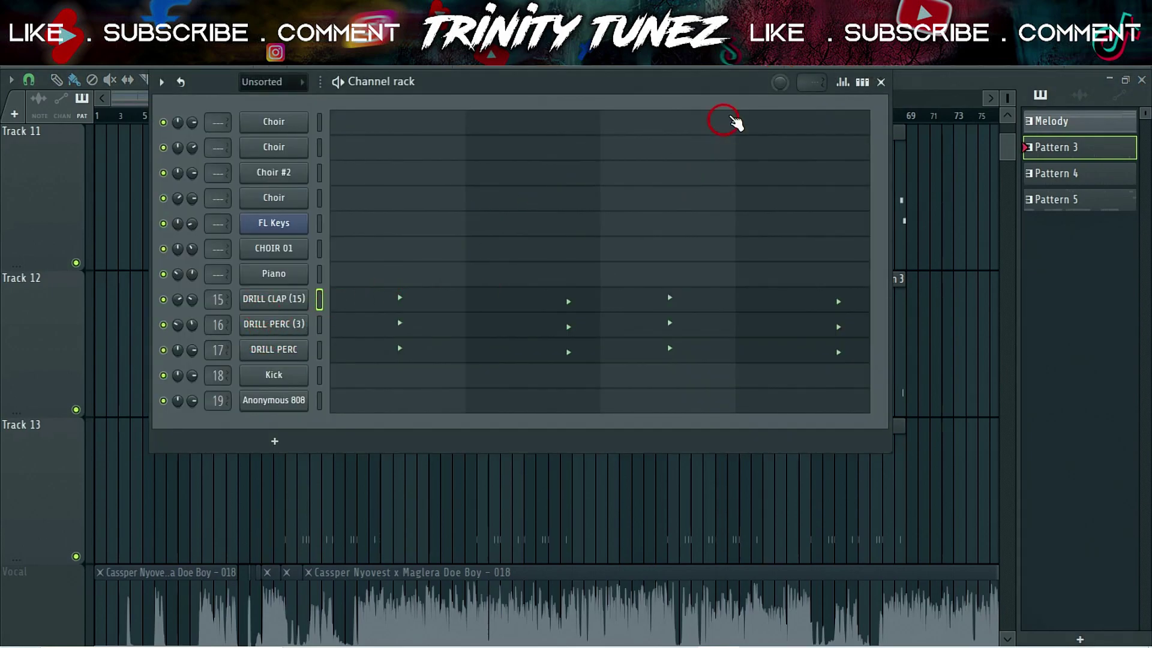
{"action": "key", "text": "space"}
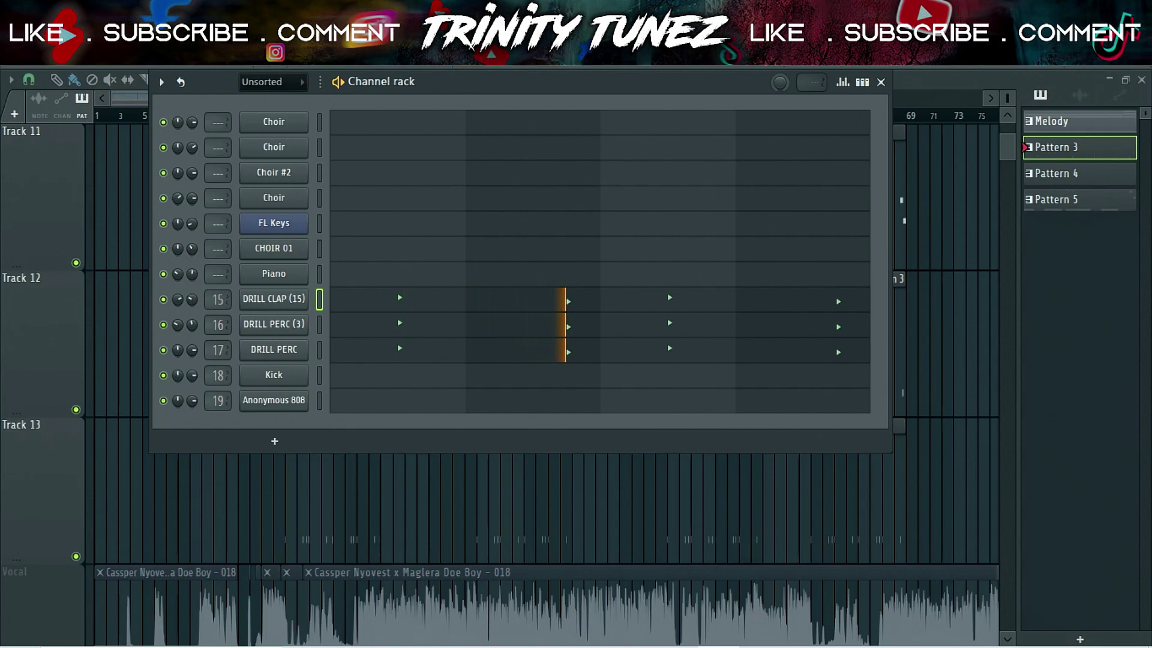
{"action": "left_click", "coordinate": [163, 324]}
{"action": "left_click", "coordinate": [163, 350]}
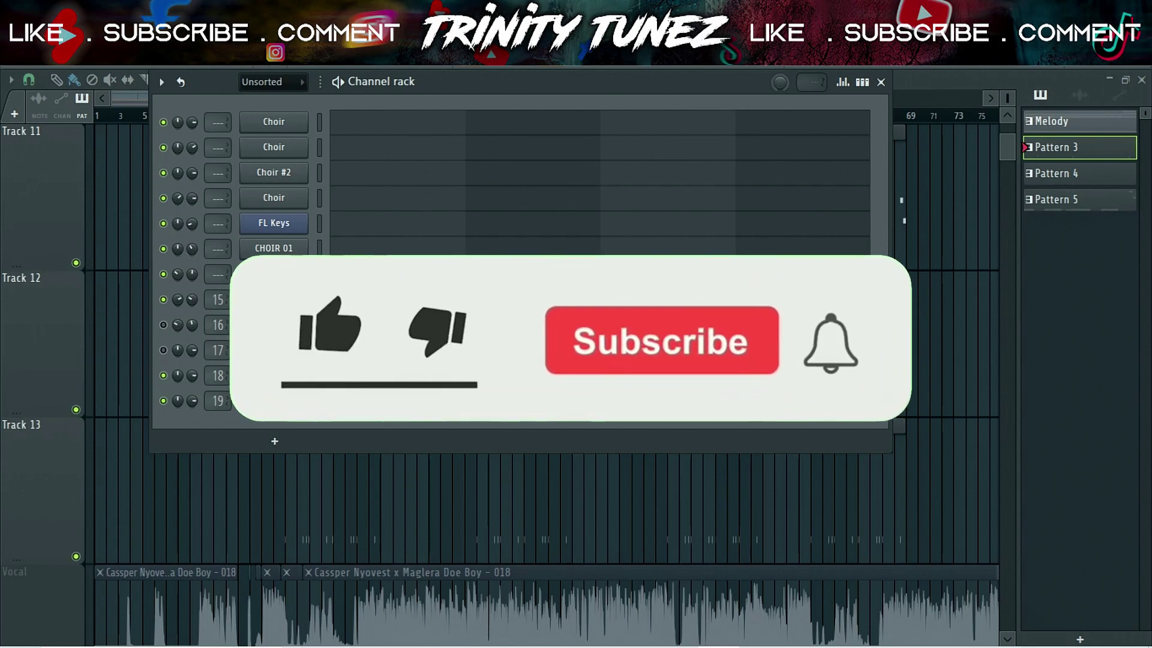
{"action": "left_click", "coordinate": [162, 325]}
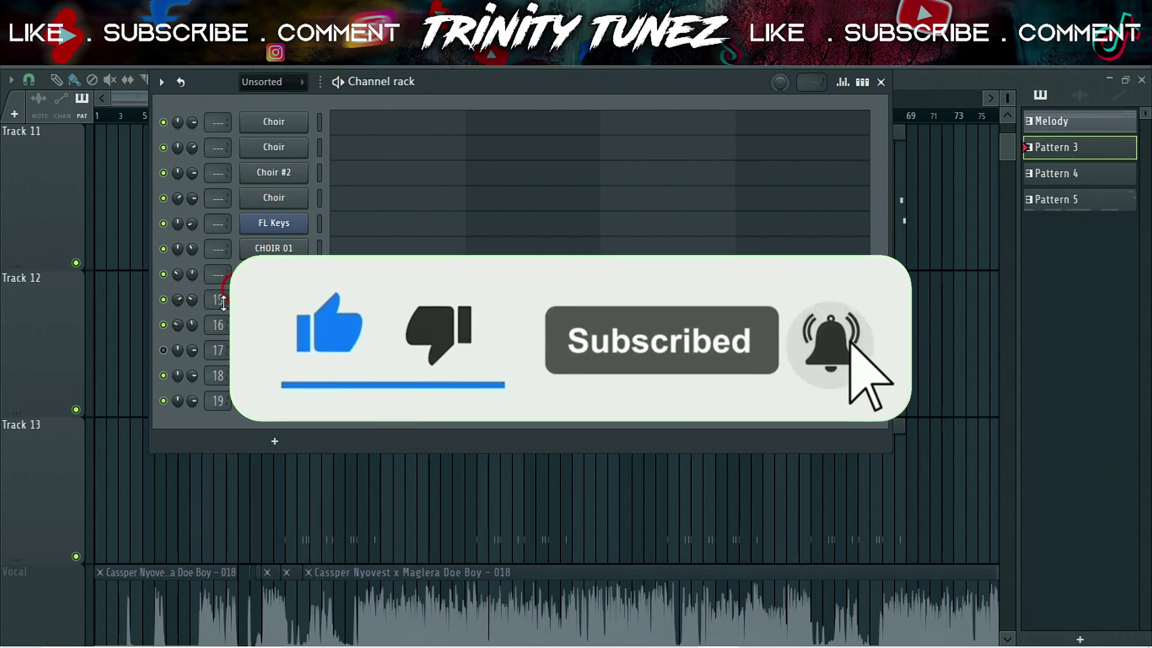
{"action": "left_click", "coordinate": [163, 349]}
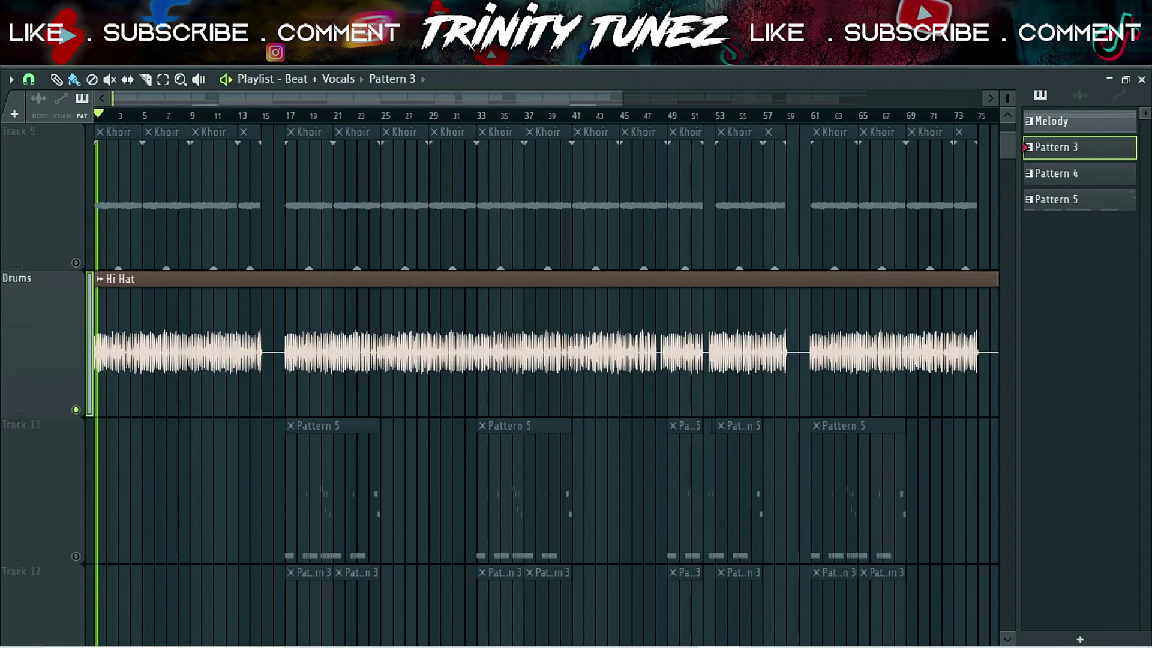
Step: Play the arrangement briefly to hear the Hi Hat clip, then stop it
{"action": "key", "text": "space"}
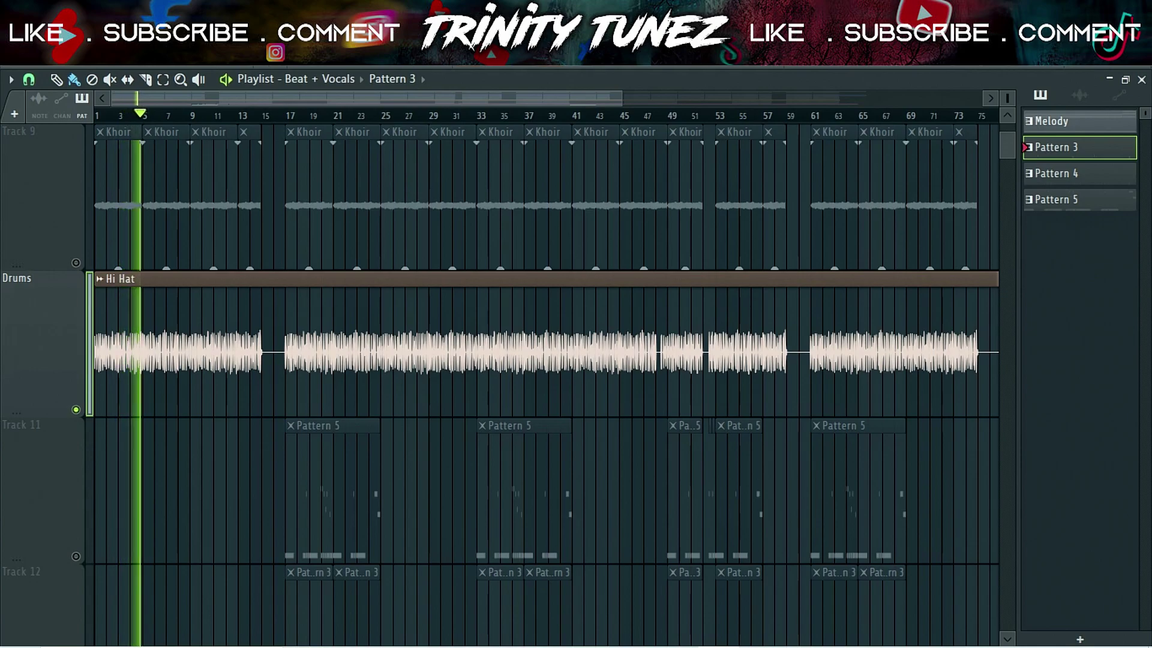
{"action": "key", "text": "space"}
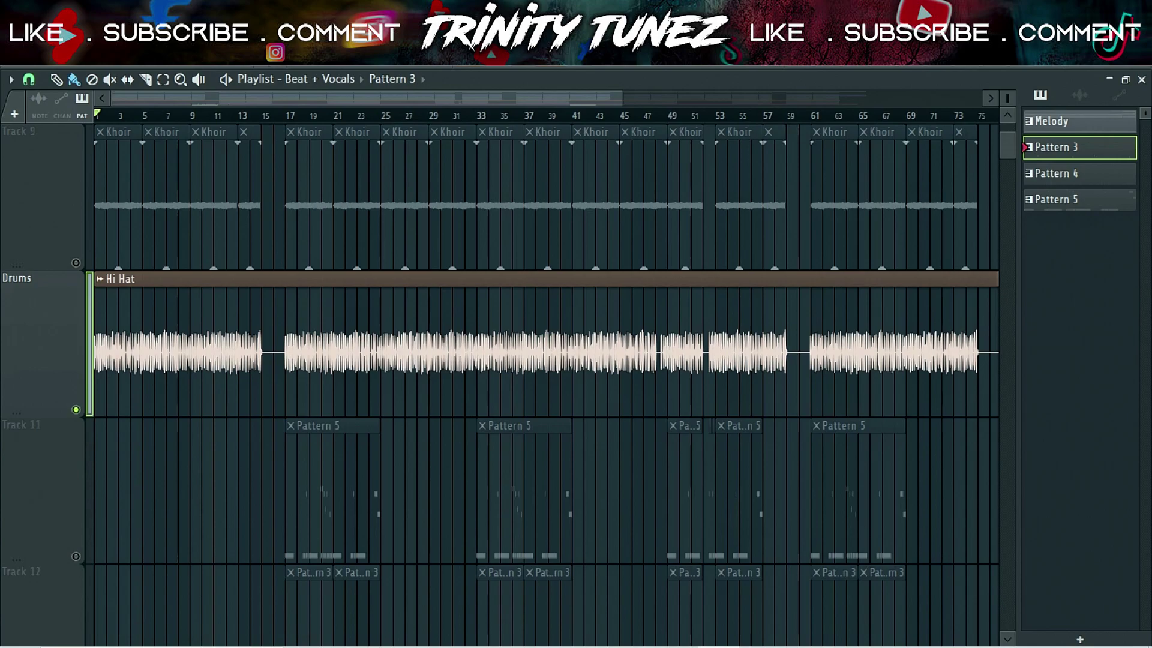
{"action": "left_click_drag", "start_coordinate": [621, 106], "coordinate": [320, 151]}
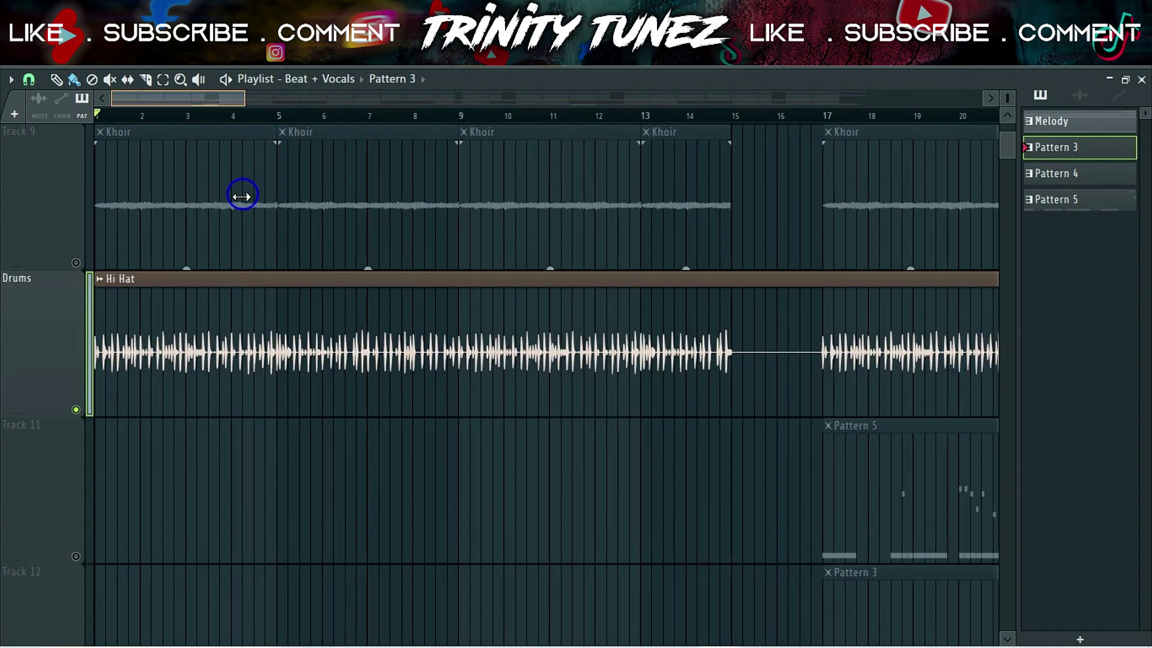
{"action": "left_click_drag", "start_coordinate": [320, 152], "coordinate": [128, 210]}
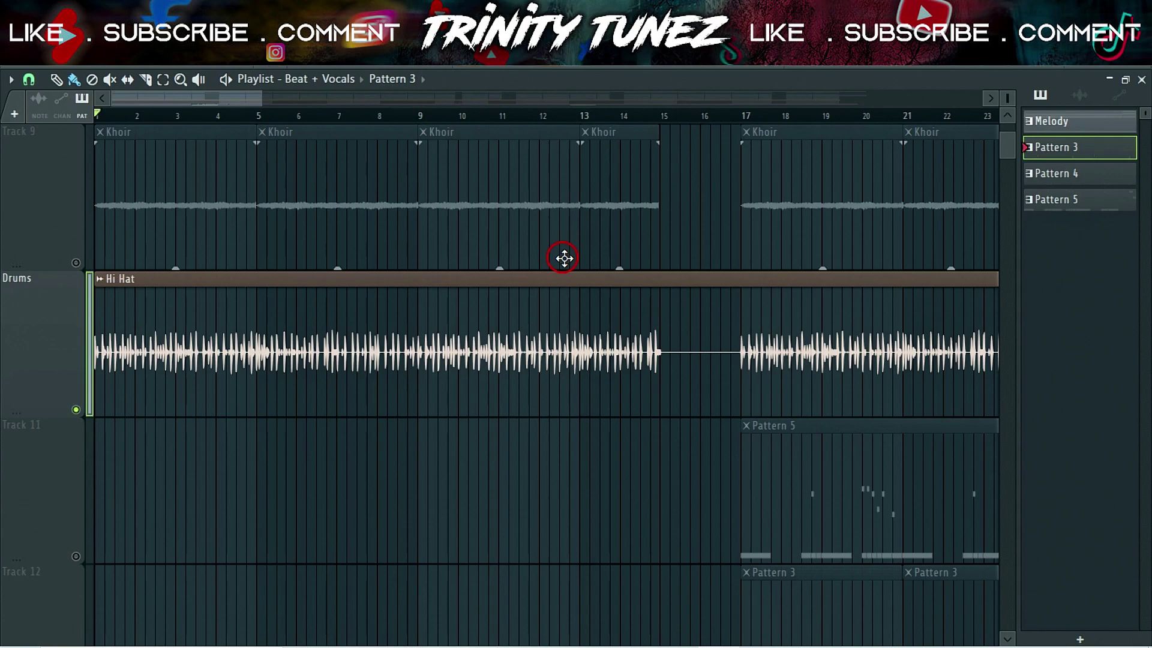
{"action": "mouse_move", "coordinate": [564, 259]}
{"action": "left_mouse_down"}
{"action": "mouse_move", "coordinate": [264, 102]}
{"action": "mouse_move", "coordinate": [618, 101]}
{"action": "left_mouse_up"}
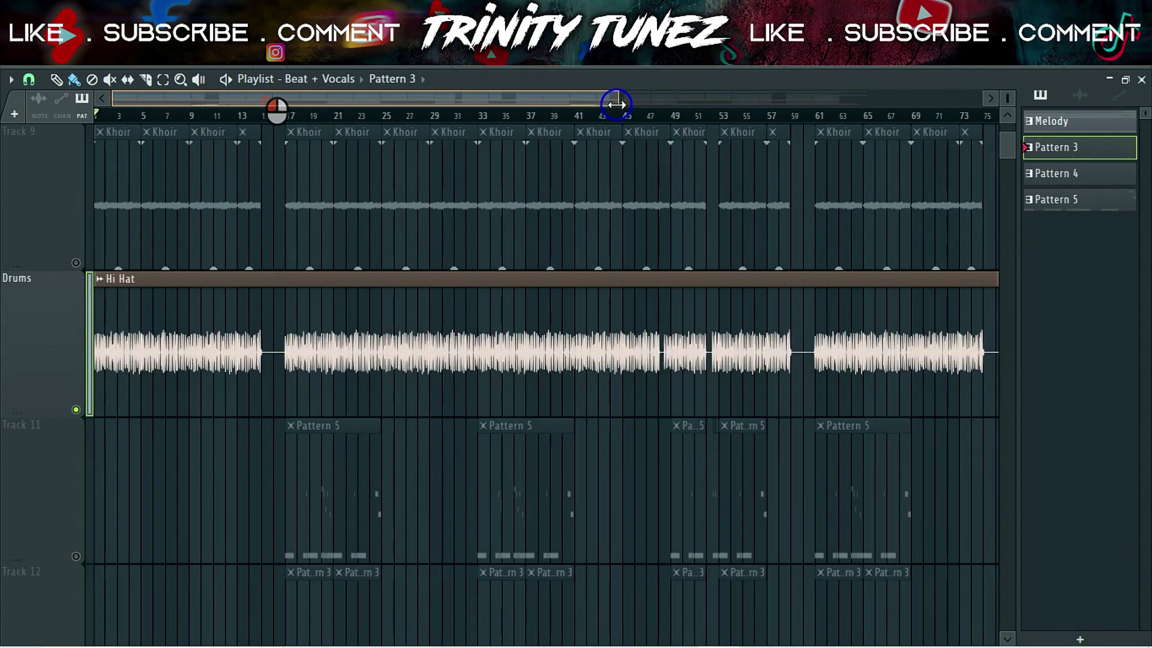
{"action": "scroll", "coordinate": [990, 270], "scroll_direction": "down", "scroll_amount": 2}
{"action": "scroll", "coordinate": [97, 238], "scroll_direction": "down", "scroll_amount": 2}
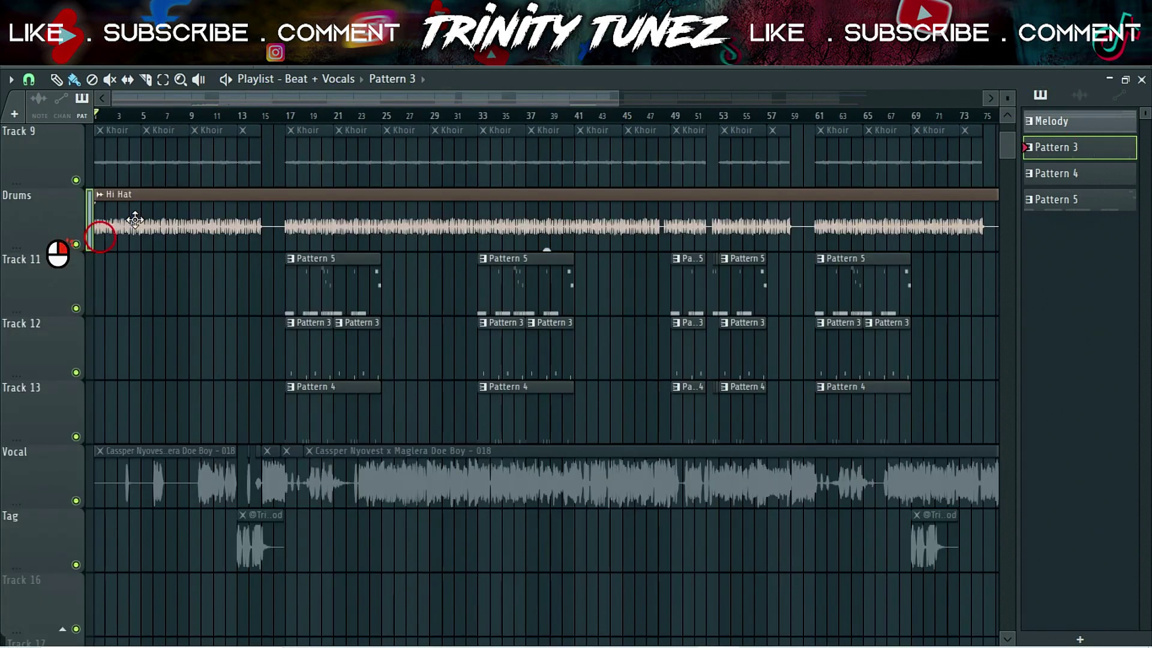
Step: Select the Playlist clips from bar 1 through roughly bar 67 using the time ruler
{"action": "left_click", "coordinate": [271, 116]}
{"action": "left_click_drag", "start_coordinate": [157, 137], "coordinate": [2, 166]}
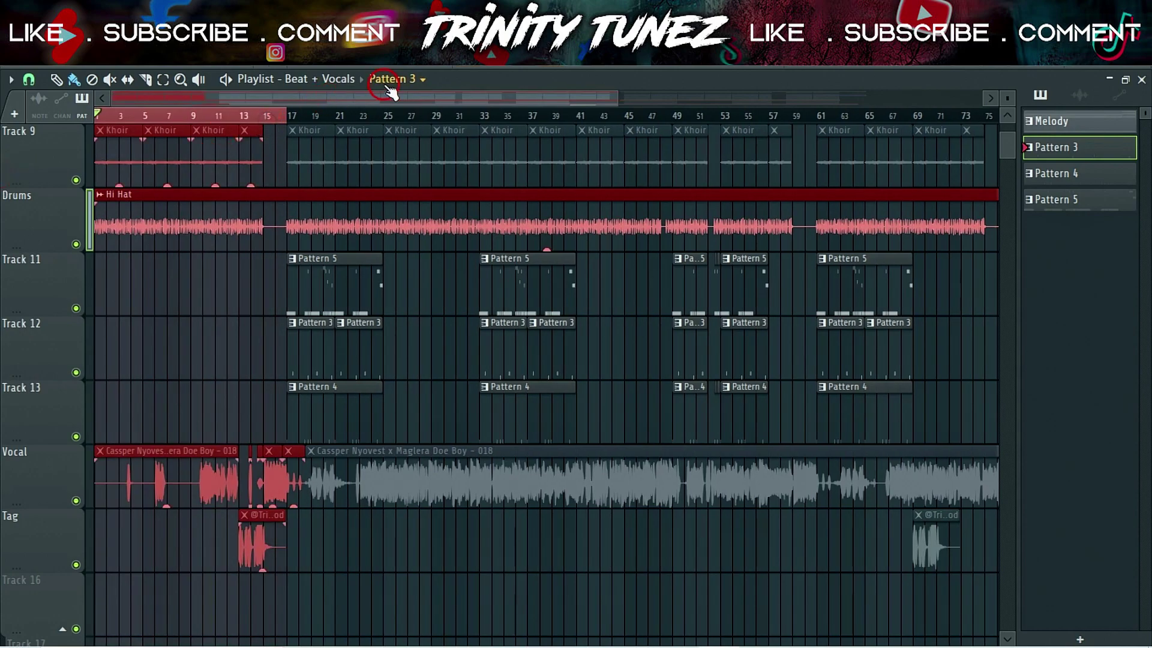
{"action": "mouse_move", "coordinate": [296, 118]}
{"action": "left_mouse_down"}
{"action": "mouse_move", "coordinate": [399, 142]}
{"action": "mouse_move", "coordinate": [483, 129]}
{"action": "mouse_move", "coordinate": [754, 147]}
{"action": "left_mouse_up"}
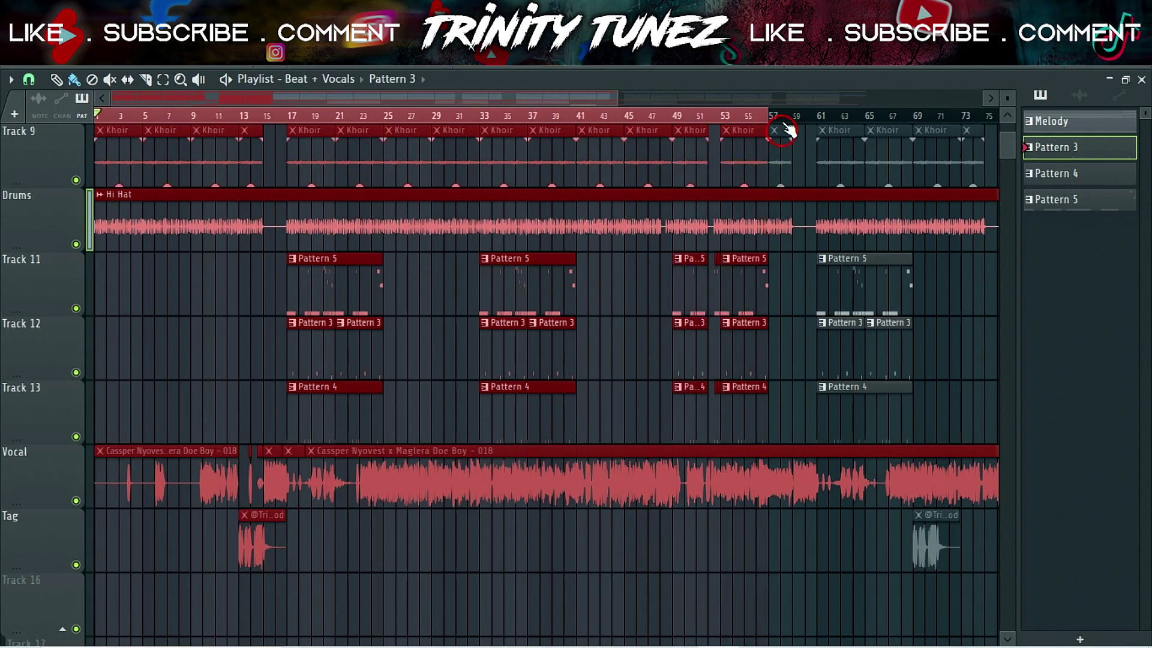
{"action": "mouse_move", "coordinate": [772, 118]}
{"action": "left_mouse_down"}
{"action": "mouse_move", "coordinate": [829, 129]}
{"action": "mouse_move", "coordinate": [601, 119]}
{"action": "left_mouse_up"}
{"action": "scroll", "coordinate": [906, 117], "scroll_direction": "down", "scroll_amount": 2}
Step: Deselect the Playlist clips from the pattern picker area
{"action": "left_click", "coordinate": [1084, 213]}
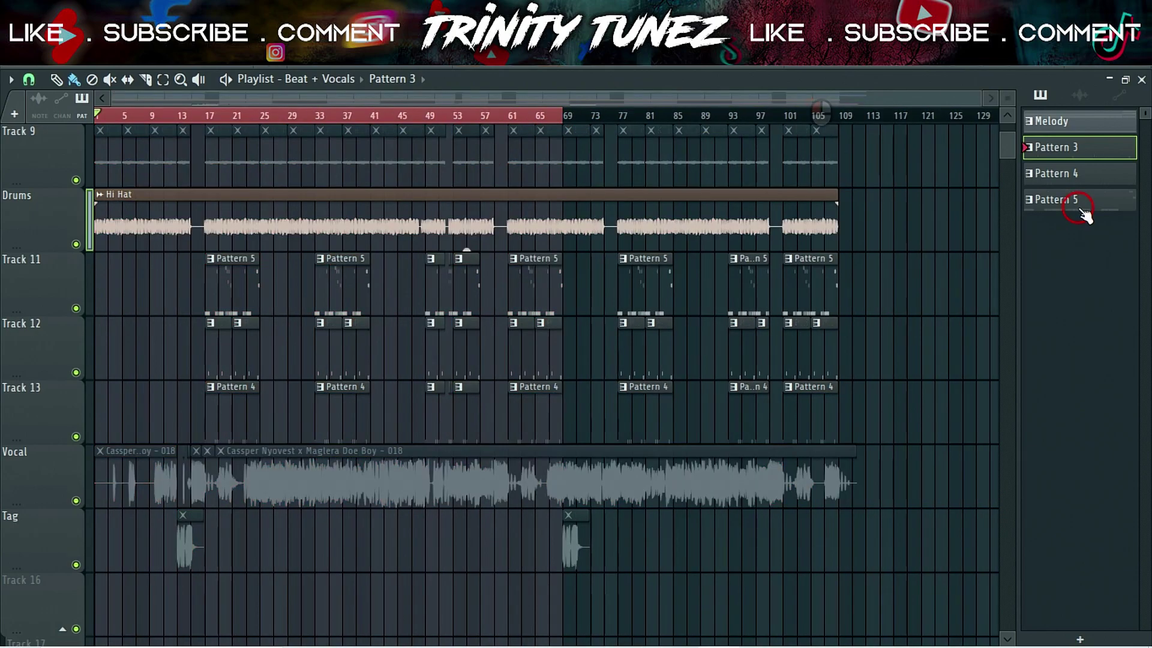
{"action": "scroll", "coordinate": [793, 373], "scroll_direction": "up", "scroll_amount": 5}
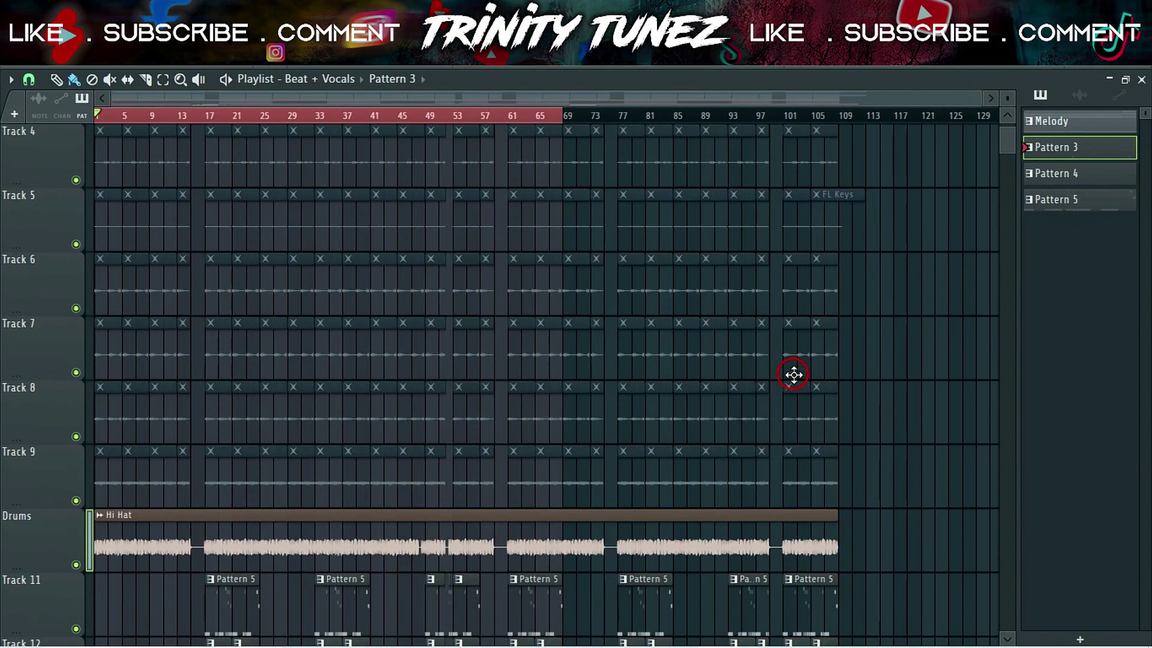
{"action": "scroll", "coordinate": [662, 361], "scroll_direction": "down", "scroll_amount": 4}
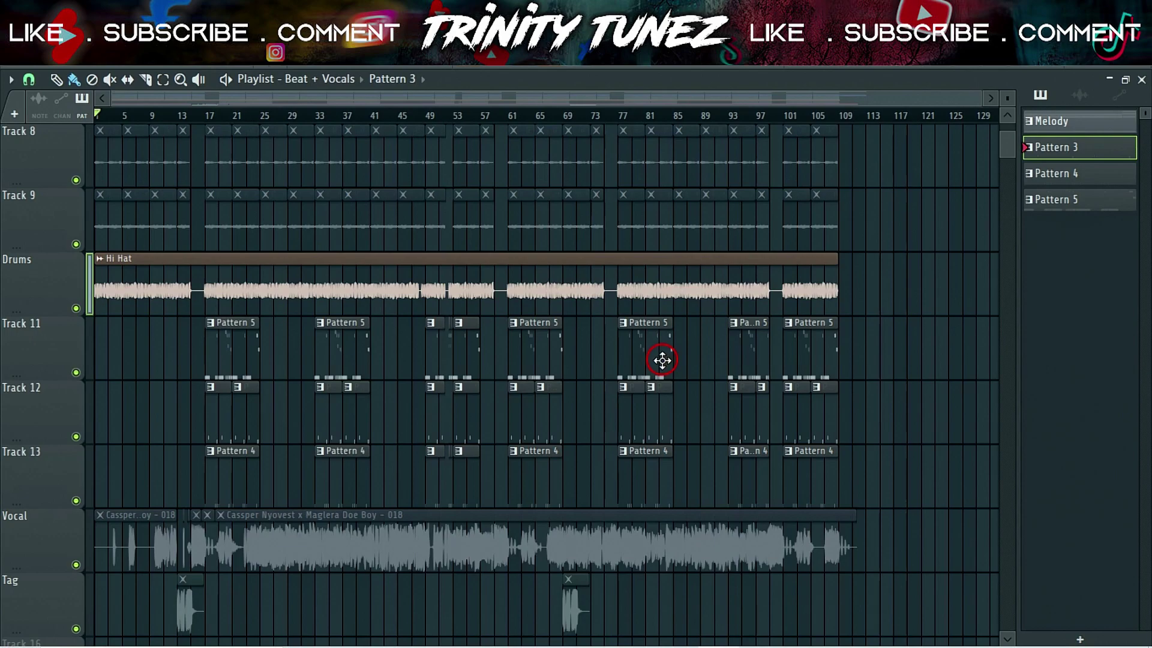
{"action": "scroll", "coordinate": [743, 358], "scroll_direction": "down", "scroll_amount": 4}
{"action": "scroll", "coordinate": [744, 359], "scroll_direction": "up", "scroll_amount": 7}
{"action": "scroll", "coordinate": [743, 360], "scroll_direction": "up", "scroll_amount": 4}
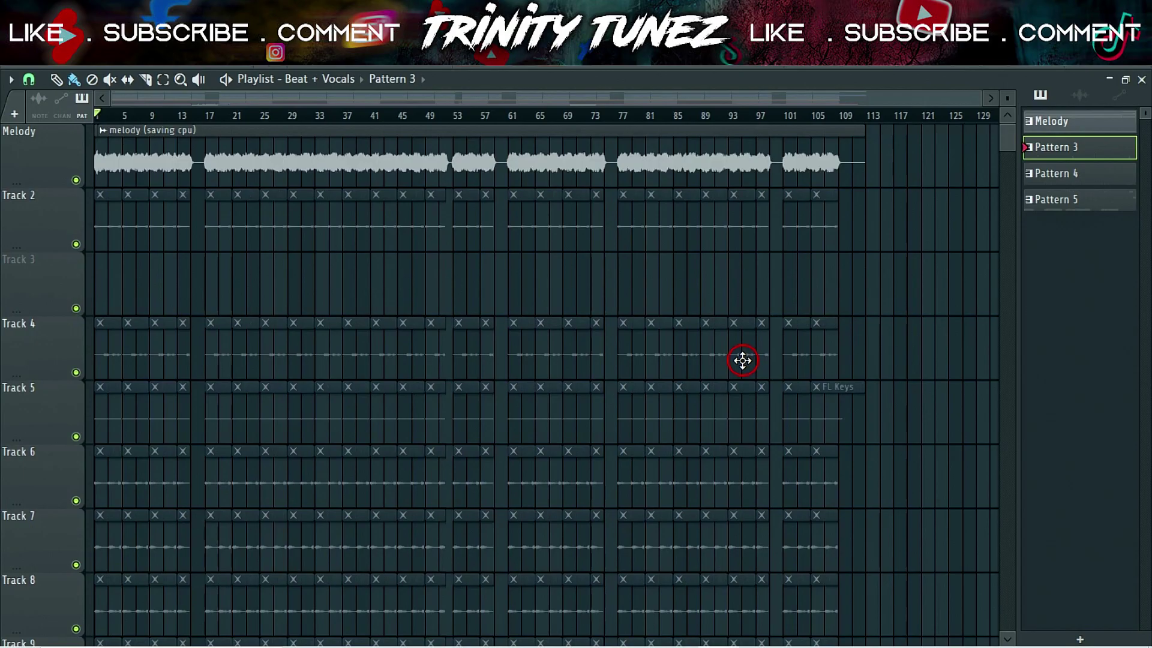